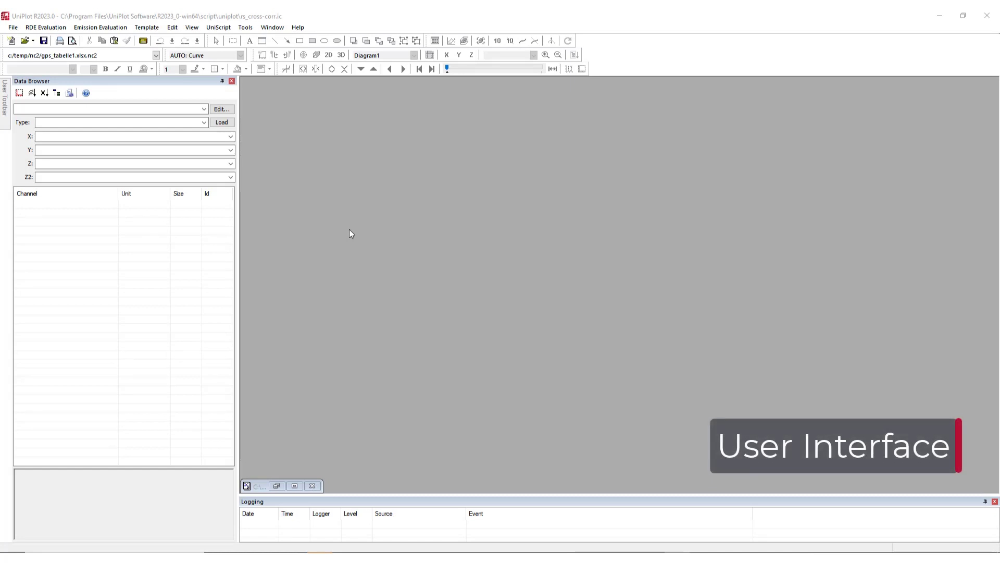
# Import GPS.xlsx and plot GPS_Speed against TimeGPS in a new diagram.
pyautogui.click(13, 28)
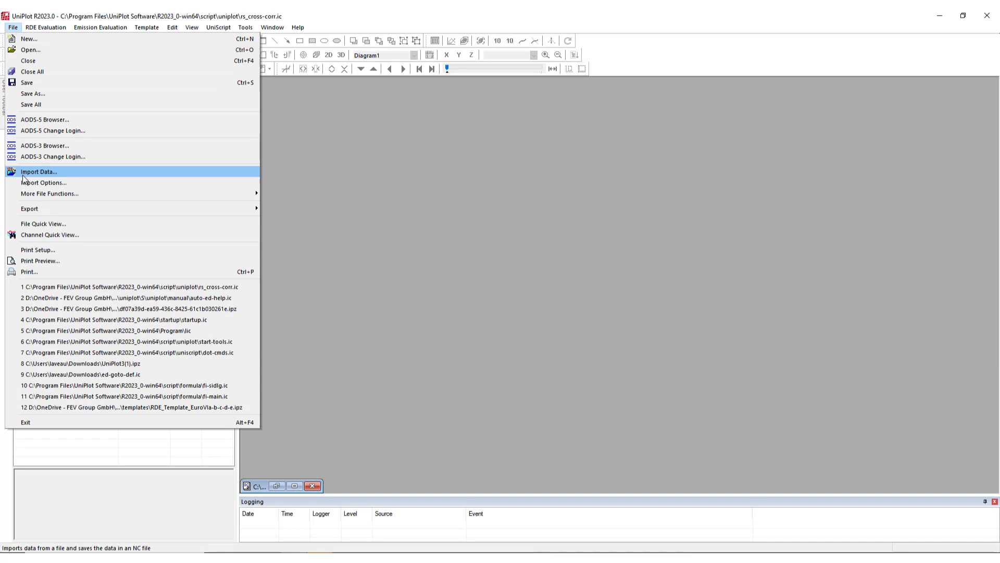
pyautogui.click(23, 177)
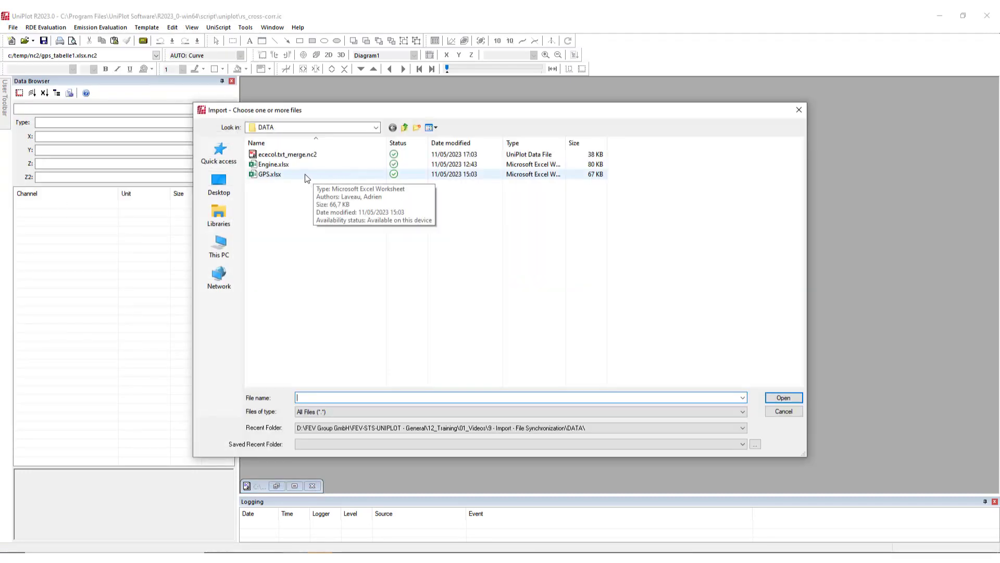
pyautogui.click(299, 175)
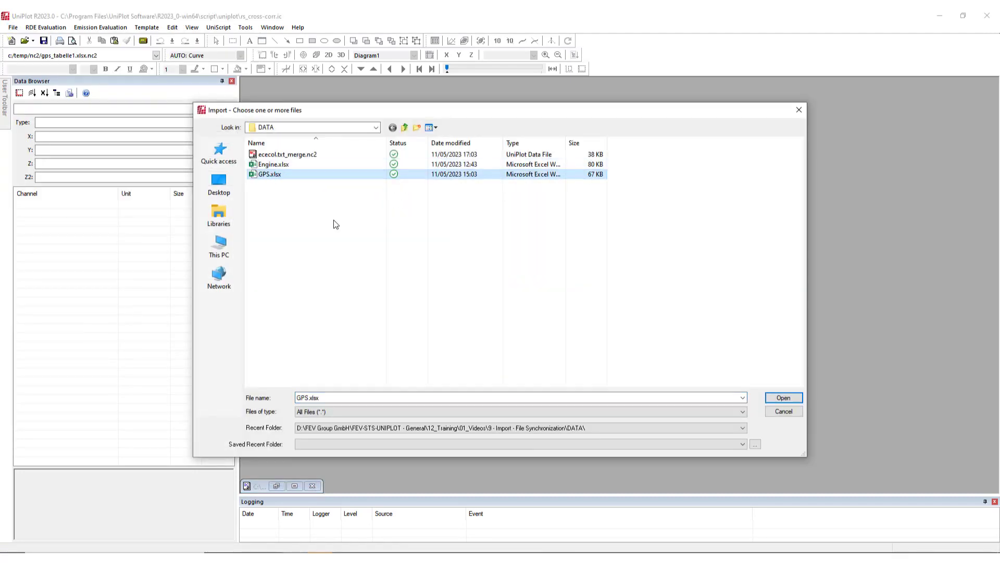
pyautogui.click(782, 398)
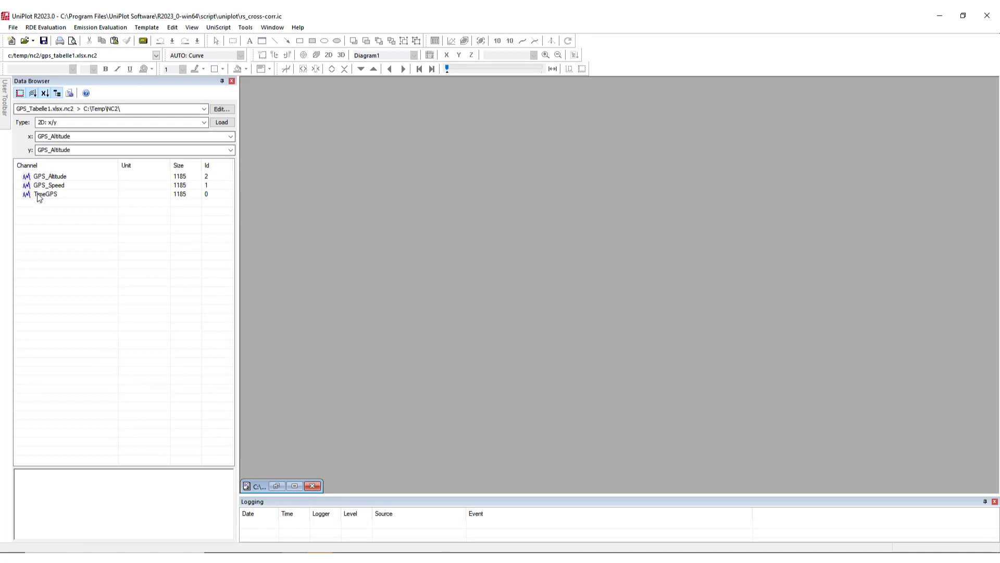
pyautogui.click(47, 186)
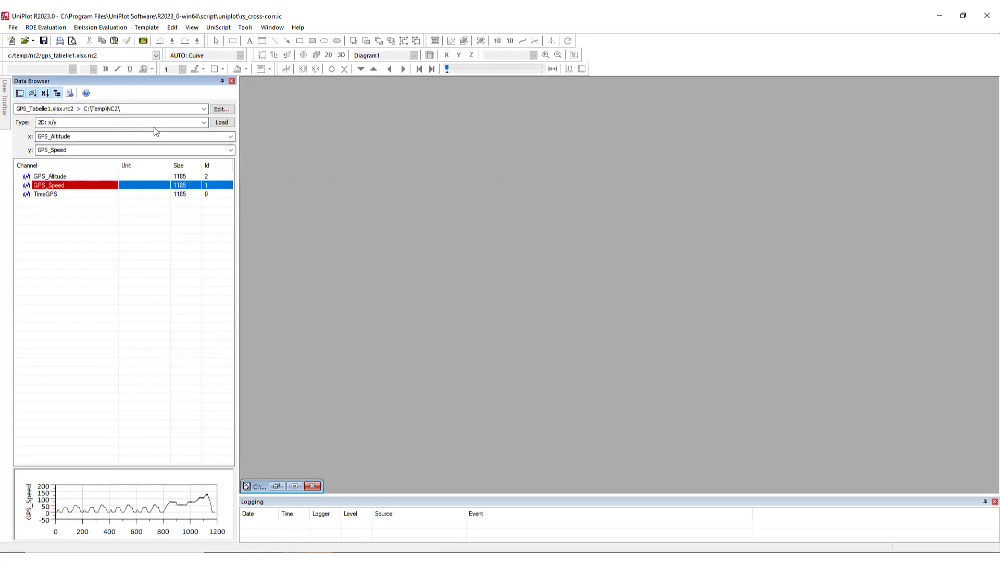
pyautogui.click(44, 93)
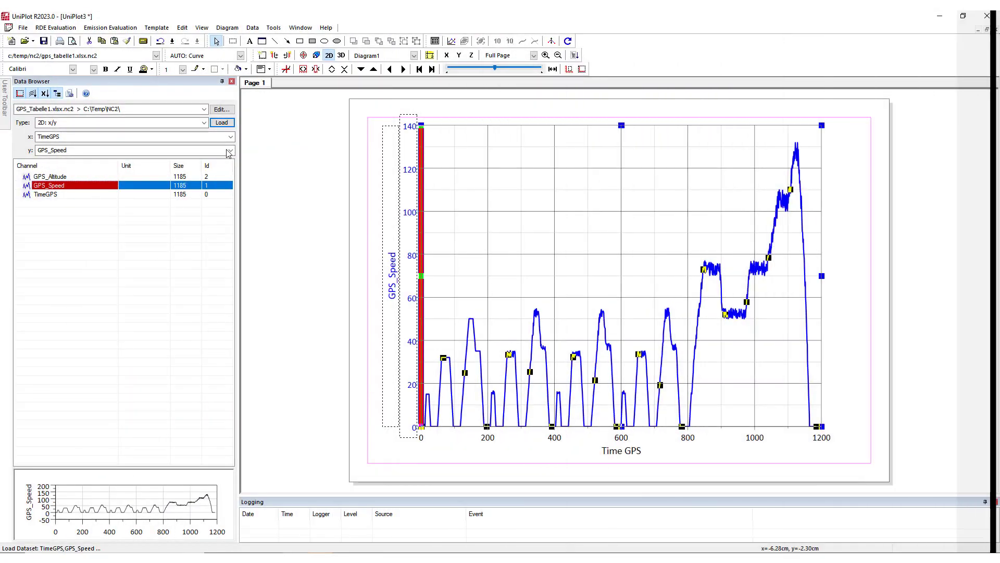
# Import the Engine.xlsx data file.
pyautogui.click(23, 30)
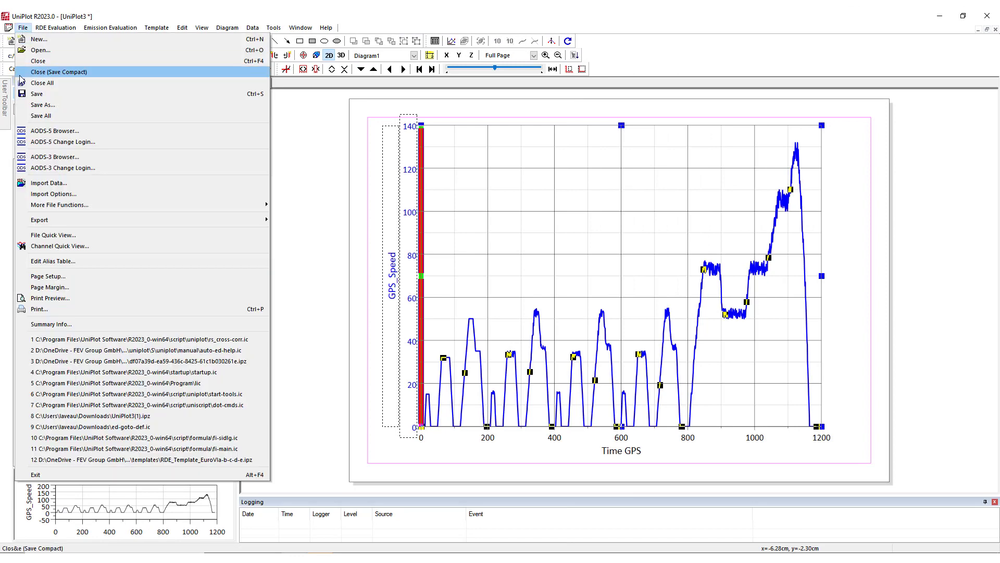
pyautogui.click(87, 186)
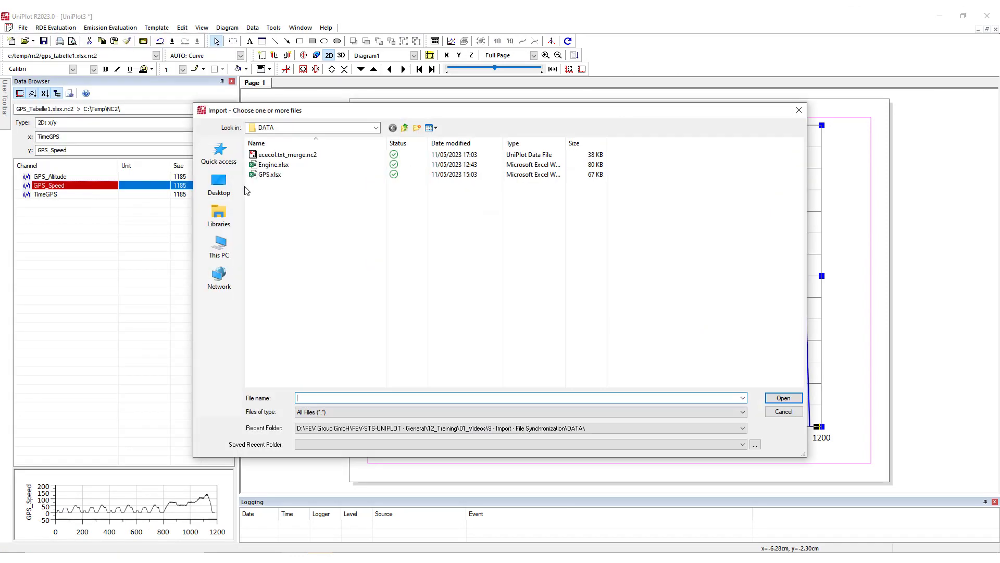
pyautogui.click(272, 164)
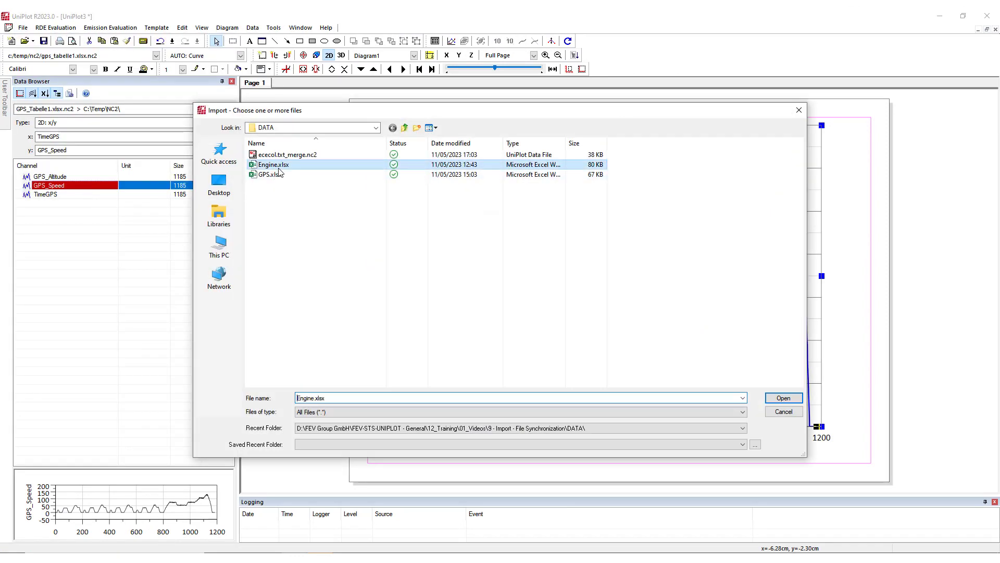
pyautogui.click(783, 397)
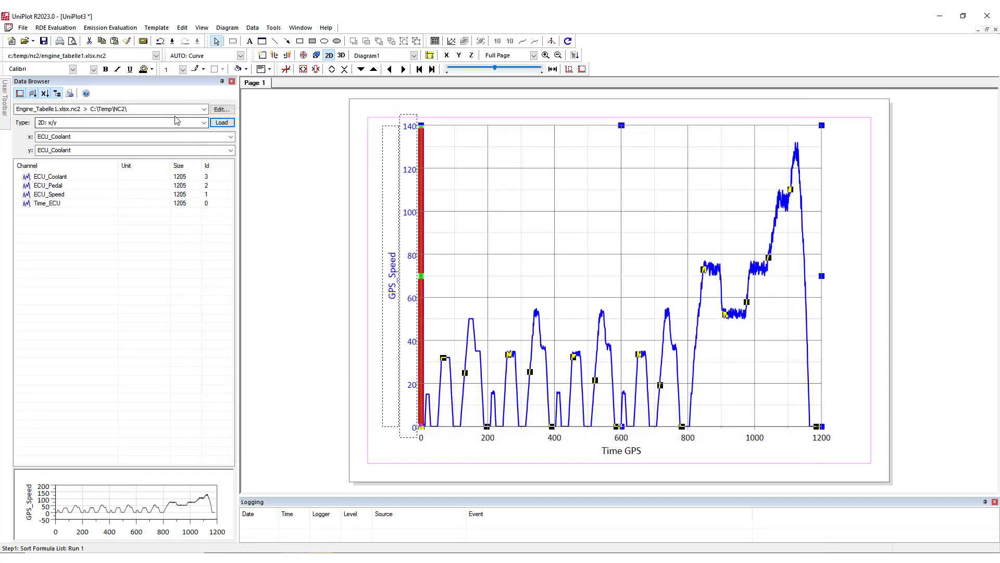
# Add ECU_Speed over Time_ECU beside the GPS curve without replacing it, and shrink the diagram.
pyautogui.click(216, 137)
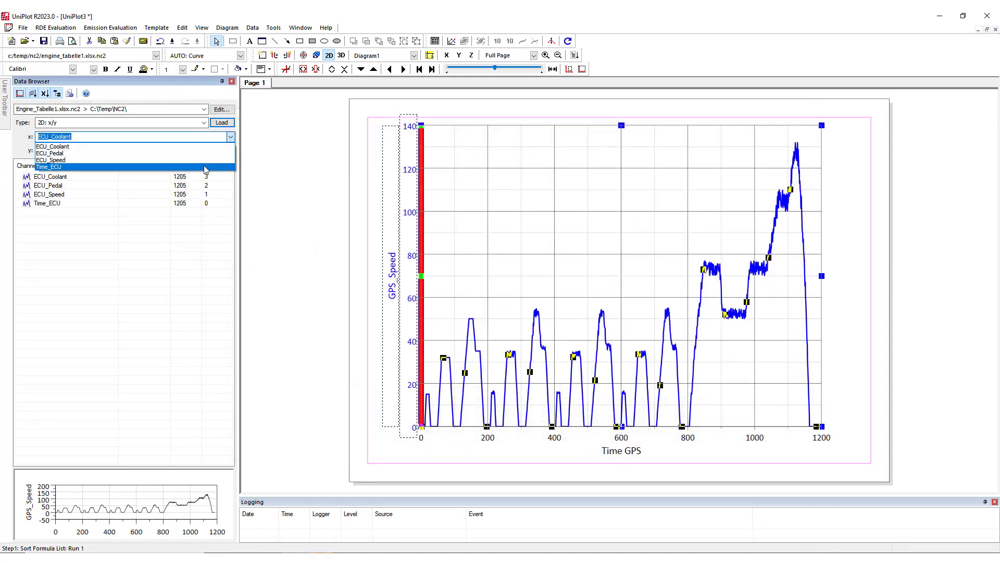
pyautogui.click(214, 166)
pyautogui.click(215, 150)
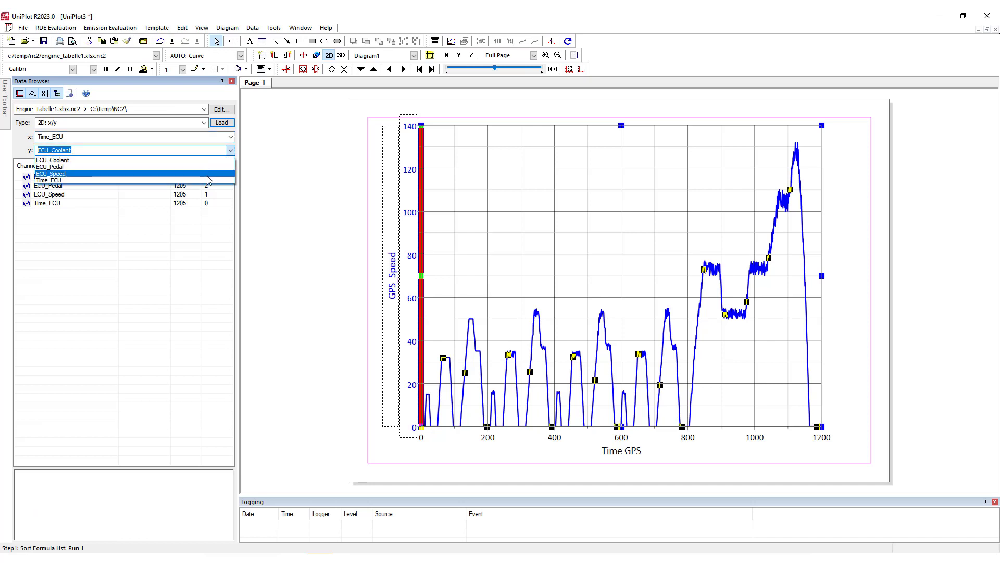
pyautogui.click(214, 173)
pyautogui.click(227, 124)
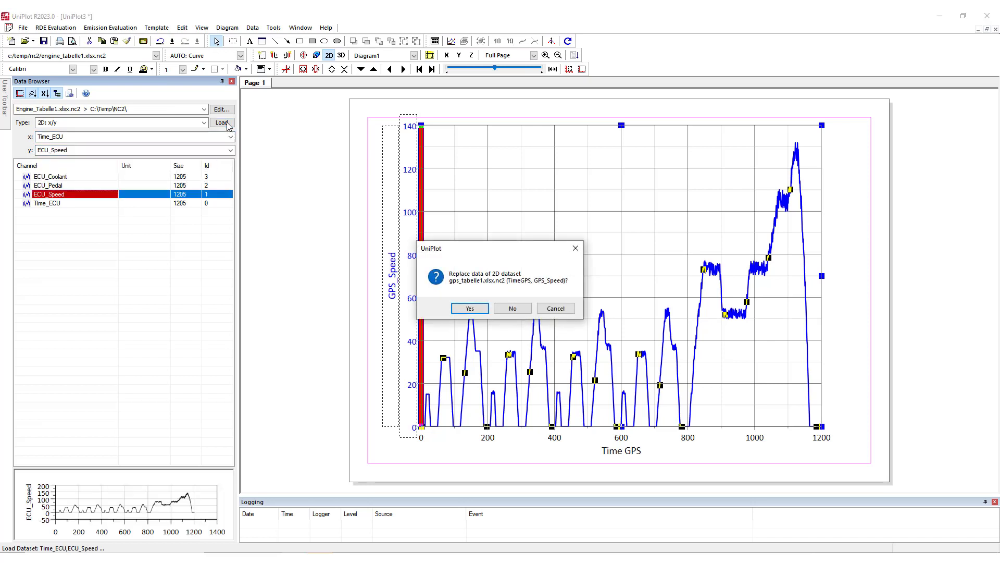
pyautogui.click(512, 308)
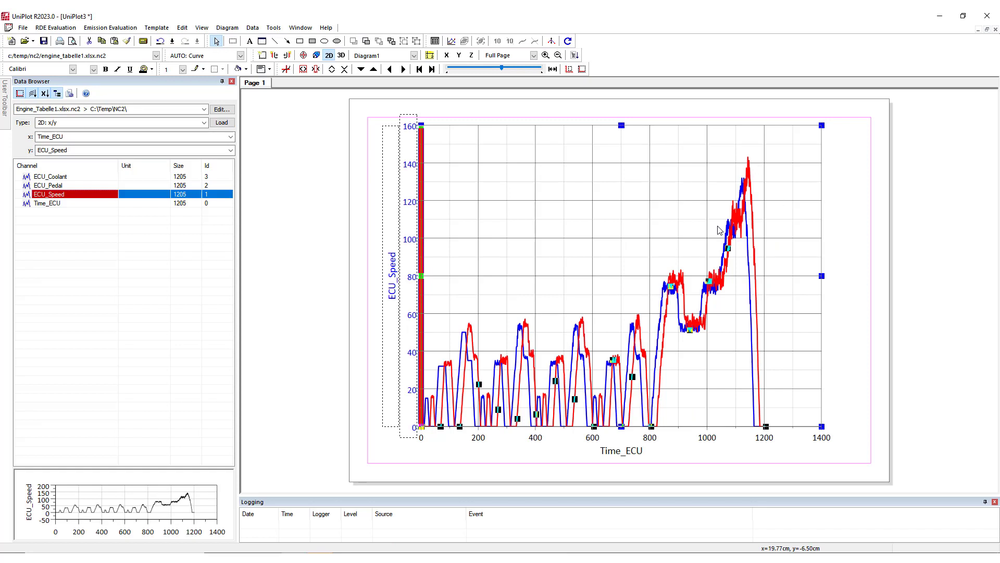
pyautogui.moveTo(621, 426); pyautogui.dragTo(623, 236)
# Open Synchronize Data Files and load GPS.xlsx from the DATA folder as the base file.
pyautogui.click(643, 358)
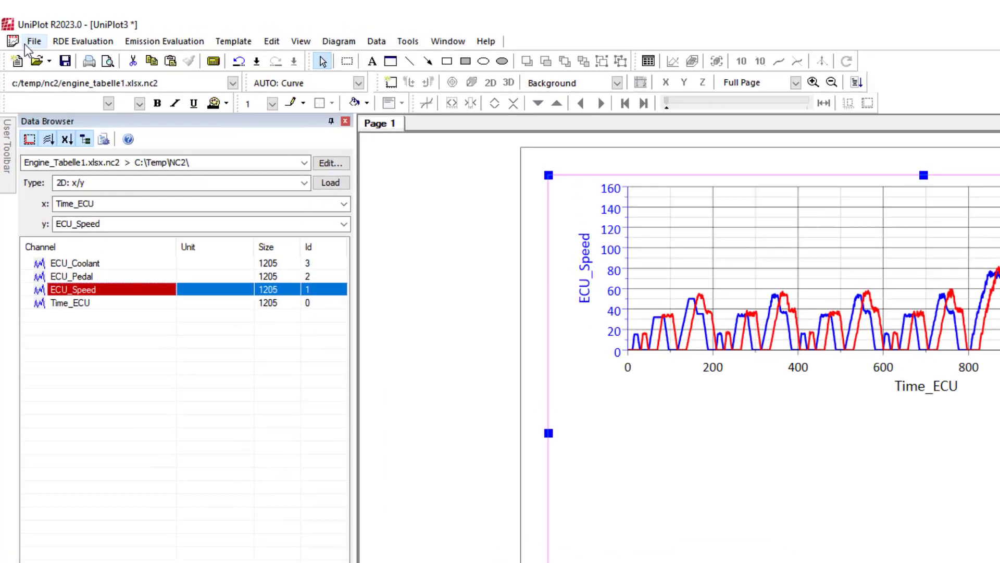
pyautogui.click(34, 41)
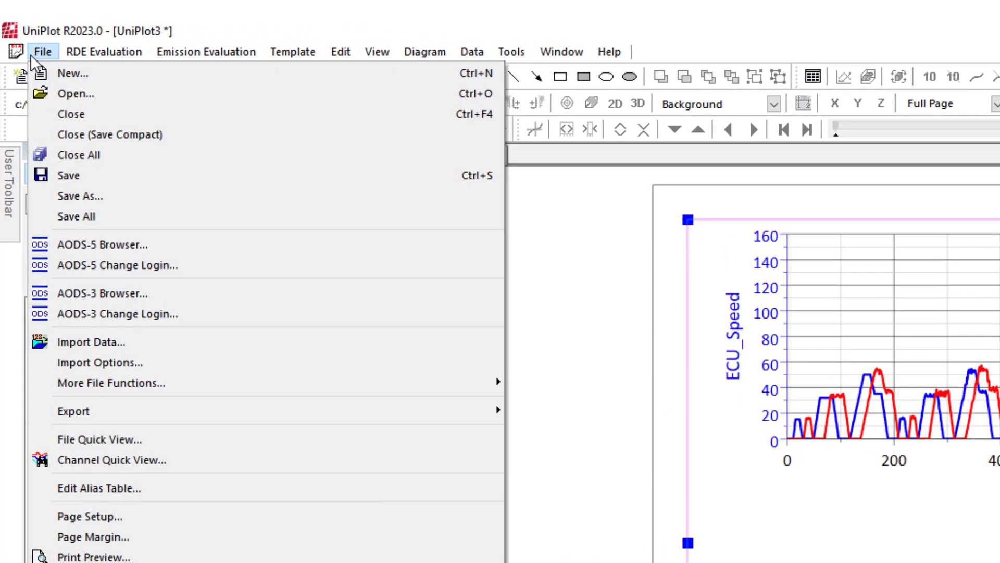
pyautogui.moveTo(146, 306)
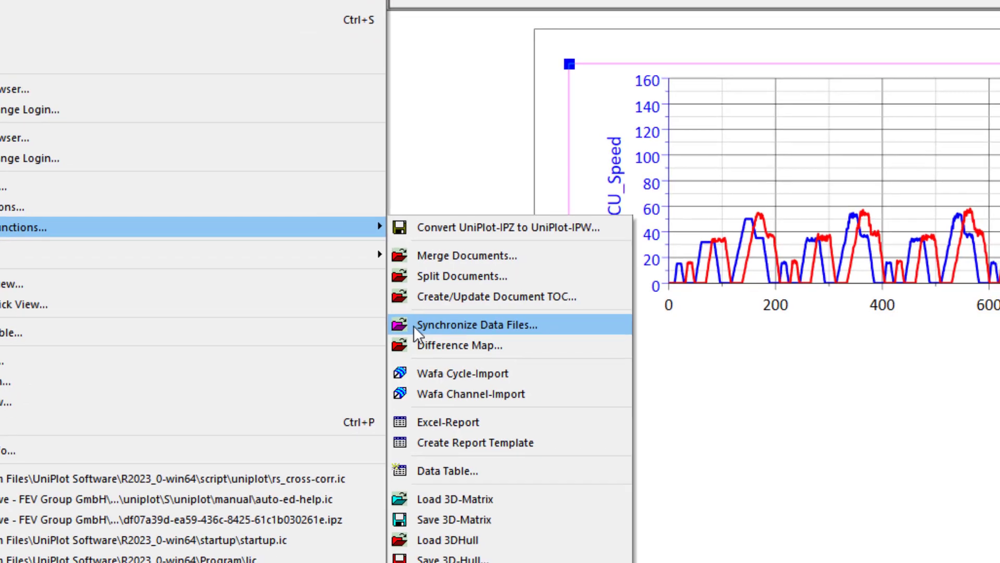
pyautogui.click(594, 327)
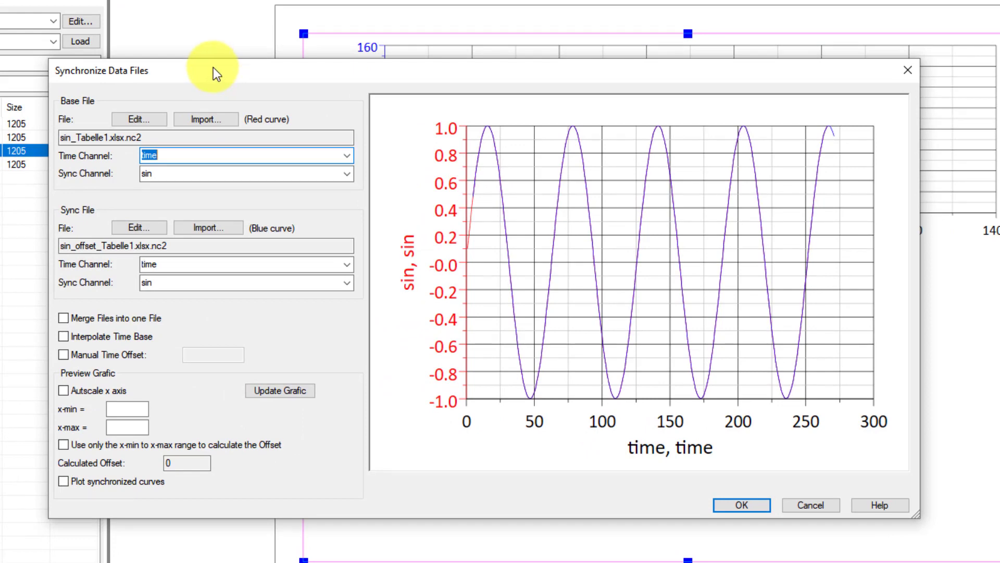
pyautogui.click(204, 119)
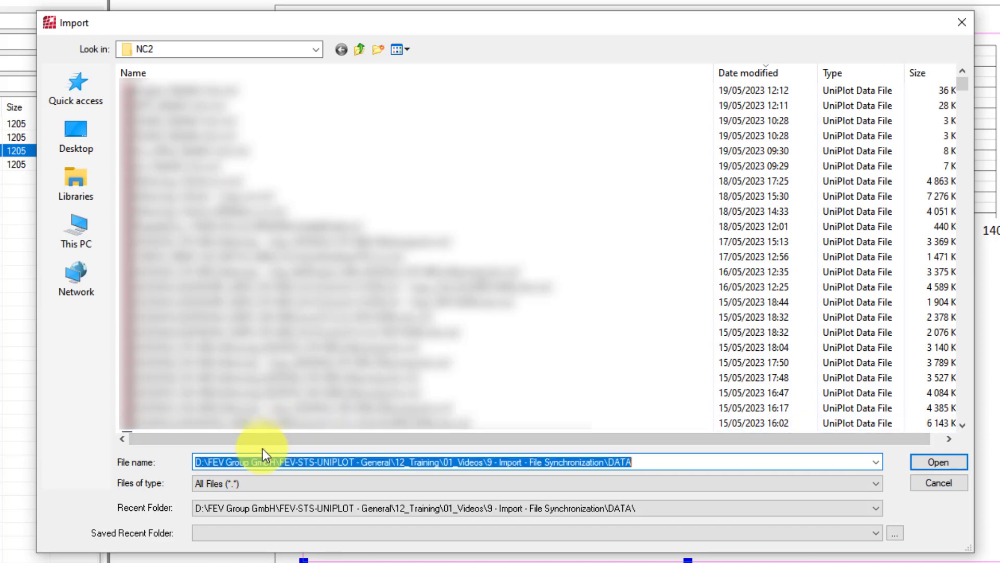
pyautogui.press('Return')
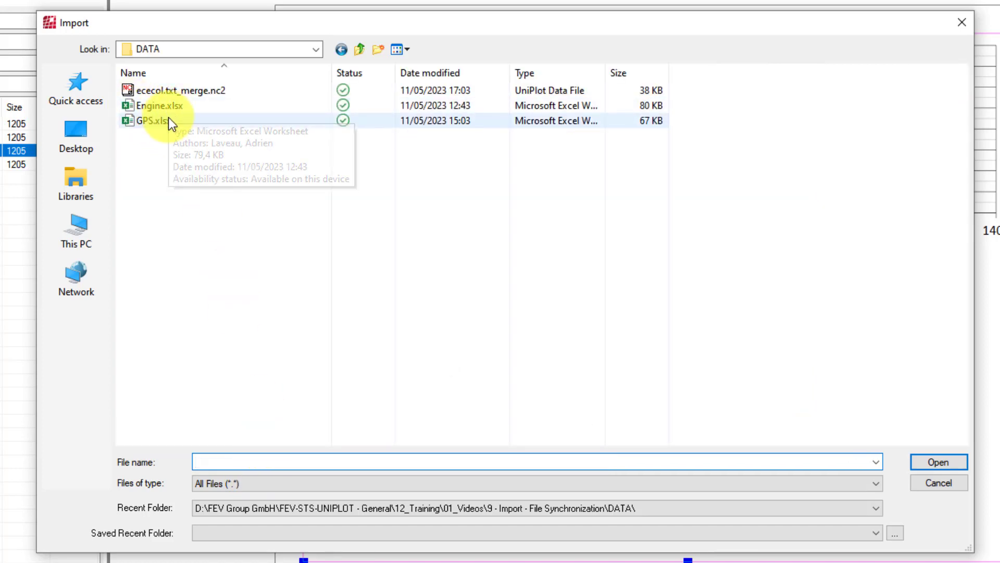
pyautogui.doubleClick(151, 120)
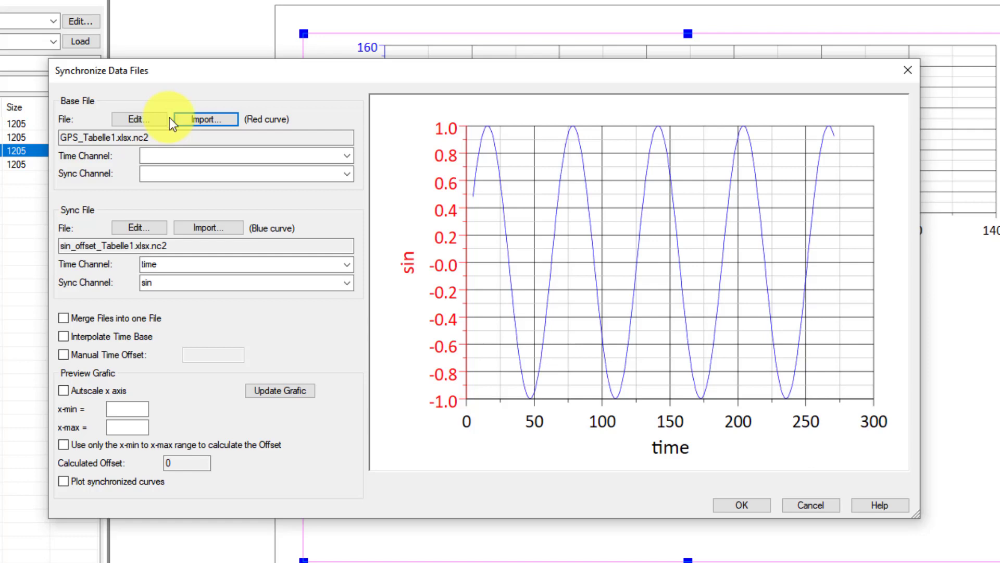
# Set the base file's time channel to TimeGPS and its sync channel to GPS_Speed.
pyautogui.click(349, 157)
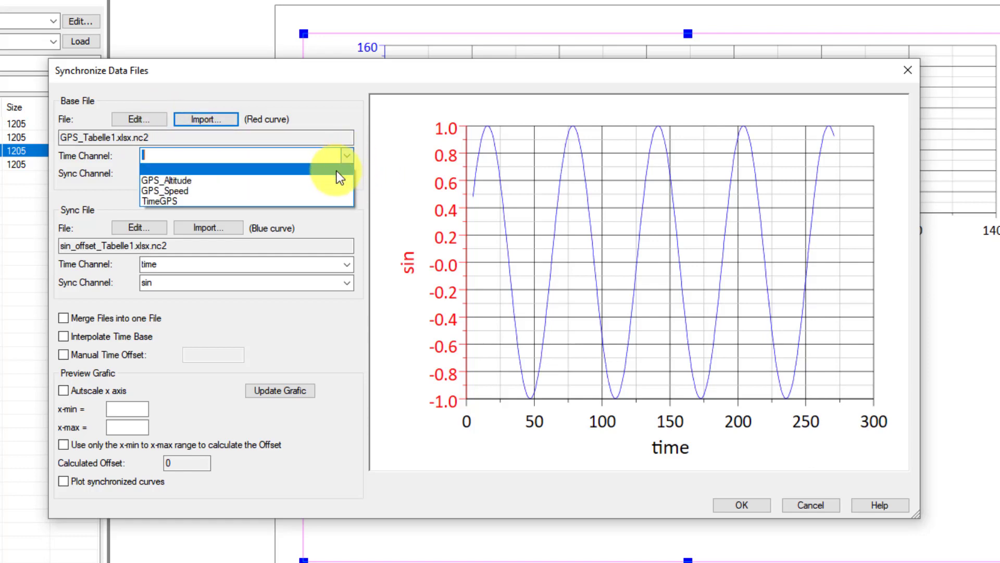
pyautogui.click(335, 201)
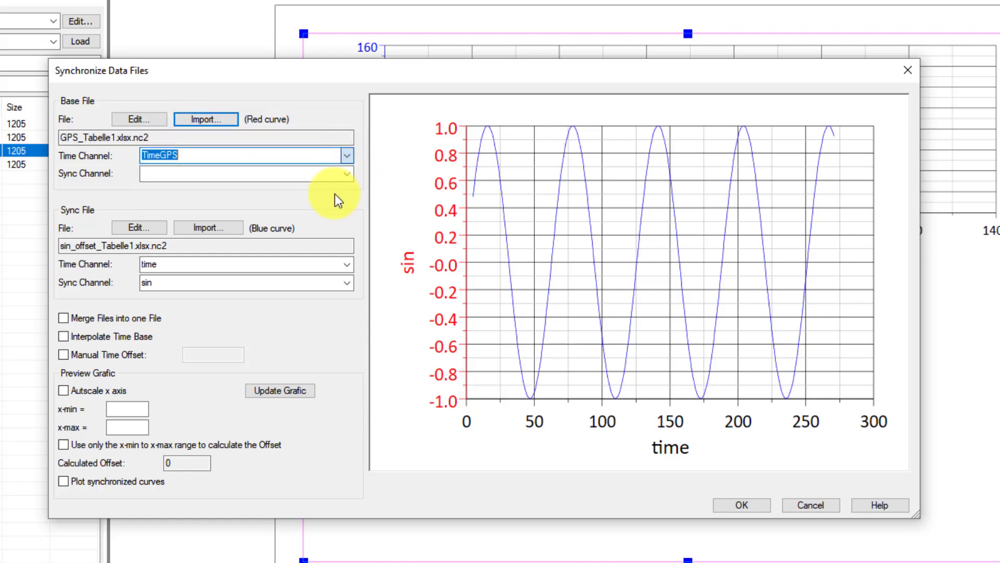
pyautogui.click(347, 175)
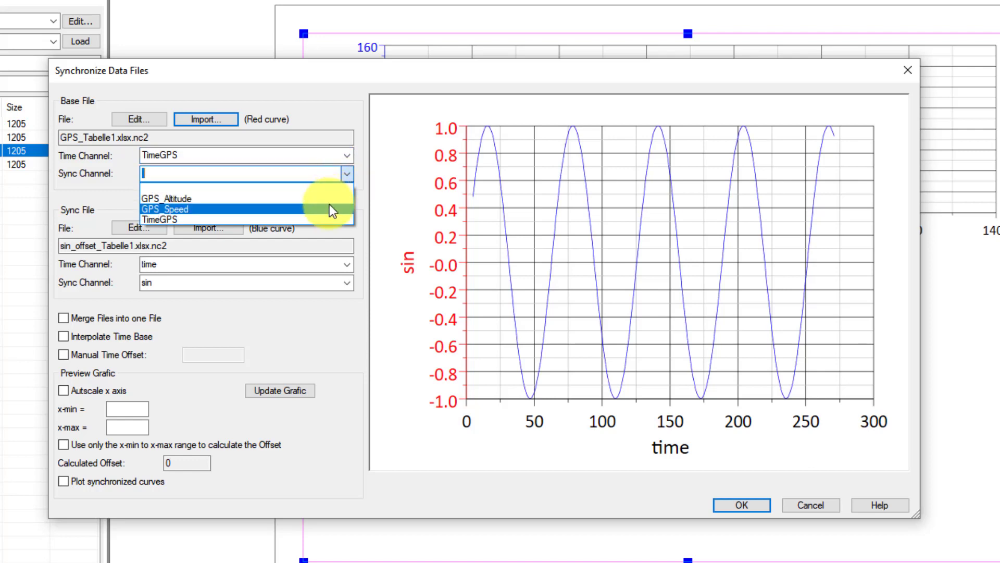
pyautogui.click(335, 208)
pyautogui.click(233, 227)
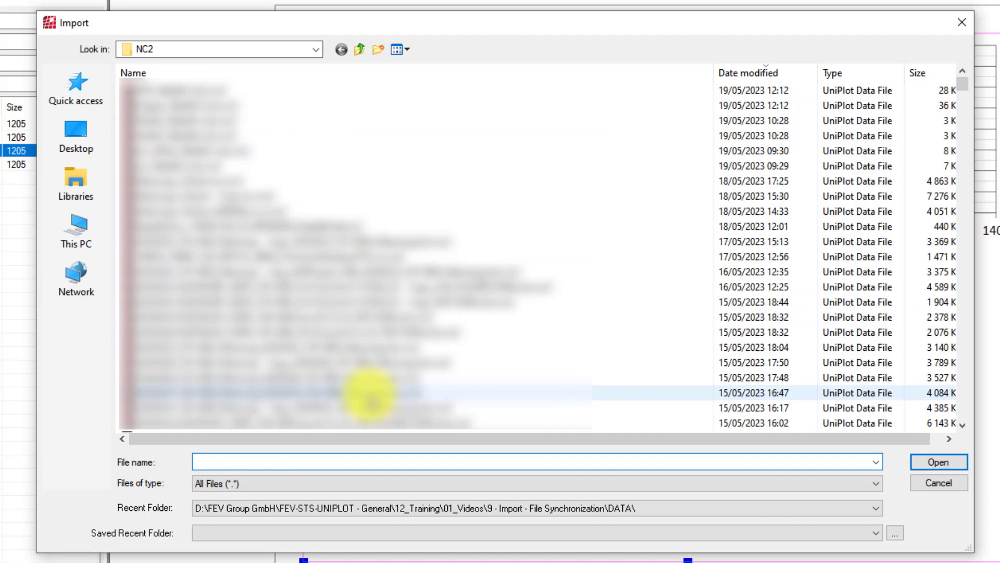
# Load Engine.xlsx from the DATA folder as the file to synchronize.
pyautogui.write('D:\\FEV Group GmbH\\FEV-STS-UNIPLOT - General\\12_Training\\01_Videos\\9 - Import - File Synchronization\\DATA\\')
pyautogui.press('Return')
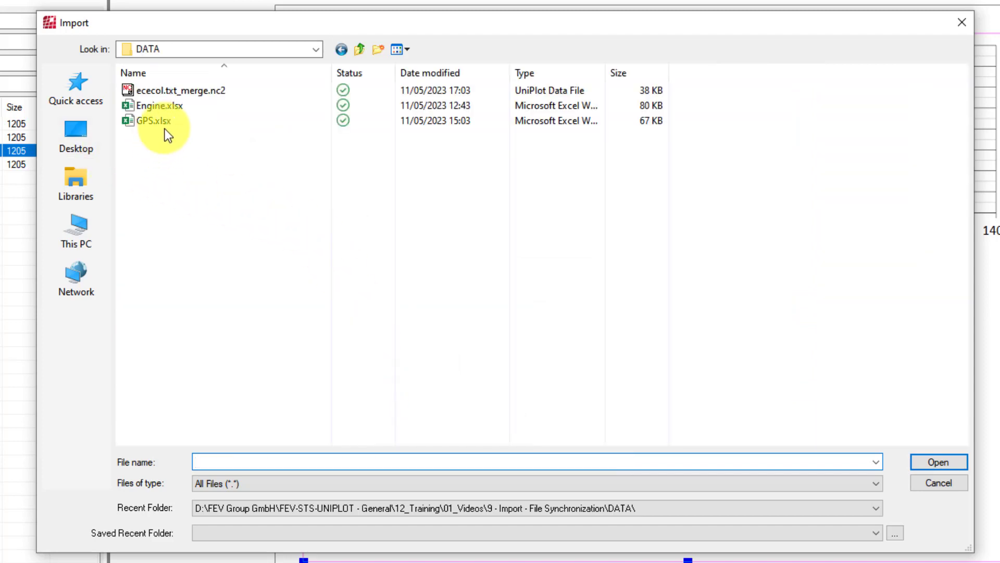
pyautogui.click(171, 105)
pyautogui.doubleClick(171, 105)
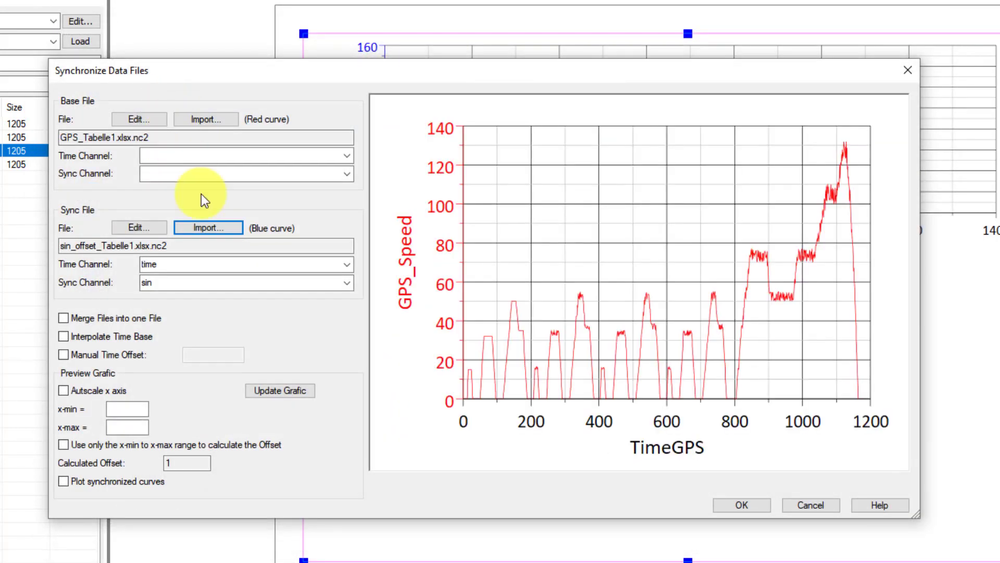
# Set the sync file's time channel to Time_ECU and sync channel to ECU_Speed, giving offset -20.
pyautogui.click(348, 271)
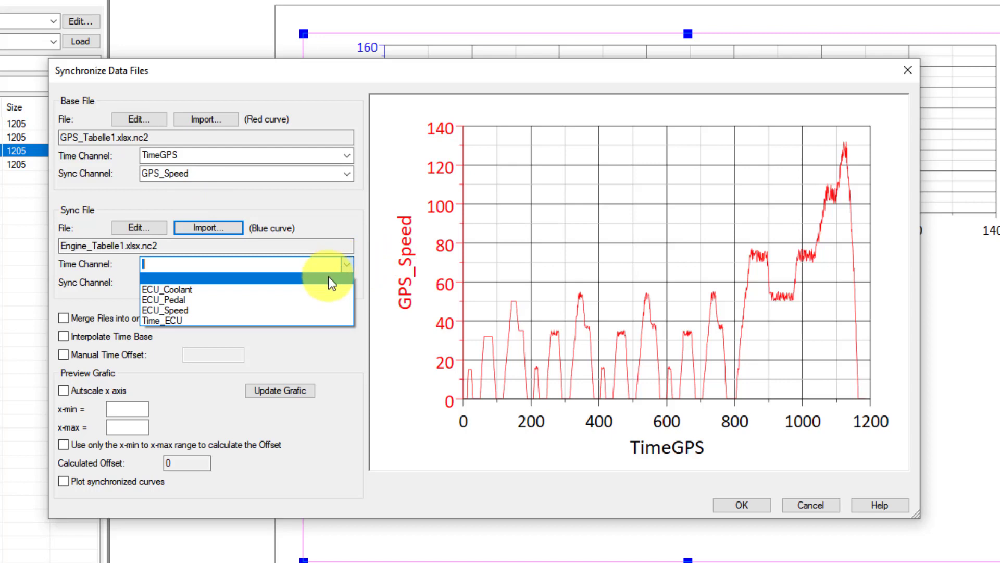
pyautogui.click(314, 320)
pyautogui.click(346, 282)
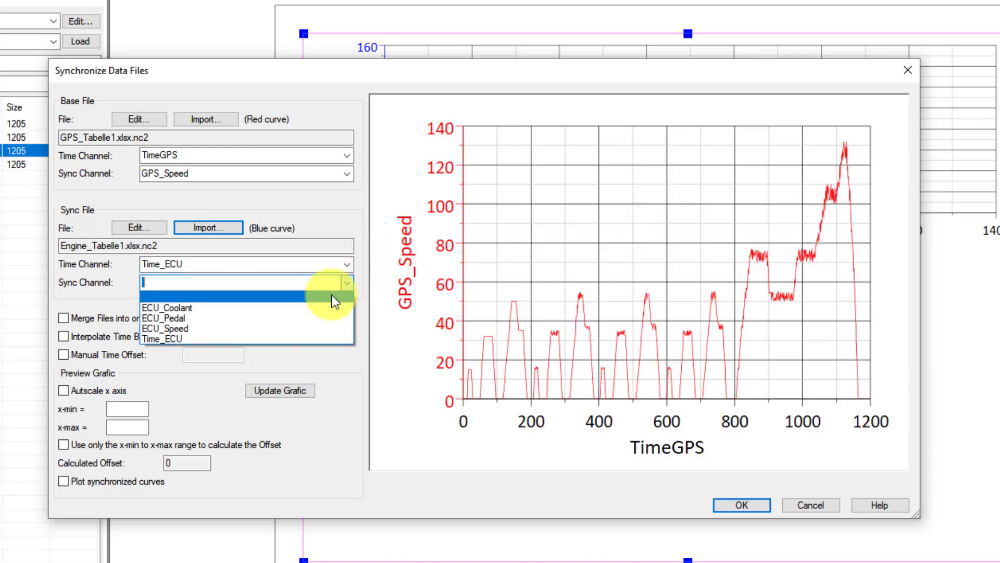
pyautogui.click(323, 330)
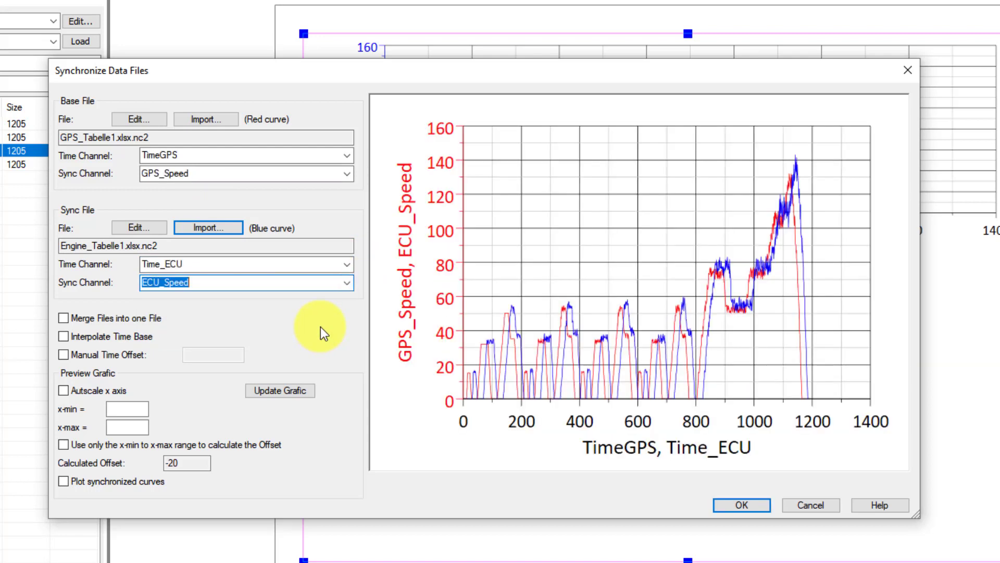
# Enable Plot synchronized curves and Merge Files into one File, then confirm the synchronization.
pyautogui.click(62, 482)
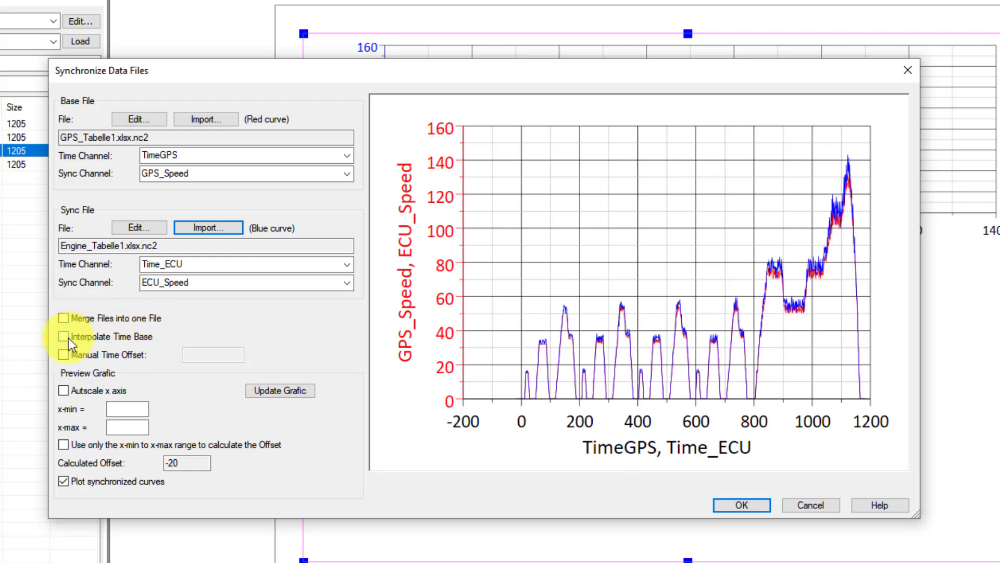
pyautogui.click(64, 319)
pyautogui.click(741, 505)
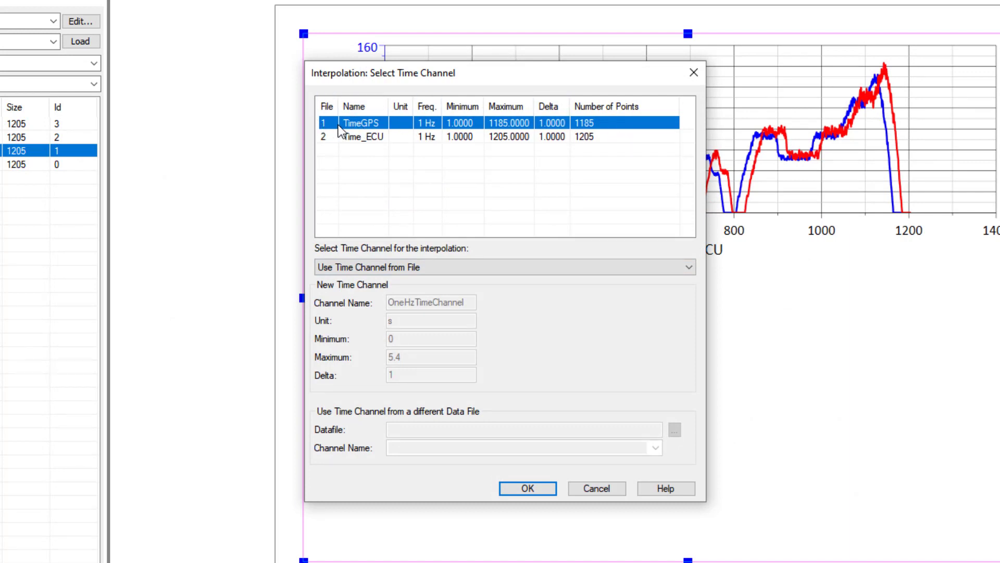
# Interpolate onto the TimeGPS time base and inspect the new TimeGPS0 channel.
pyautogui.click(528, 488)
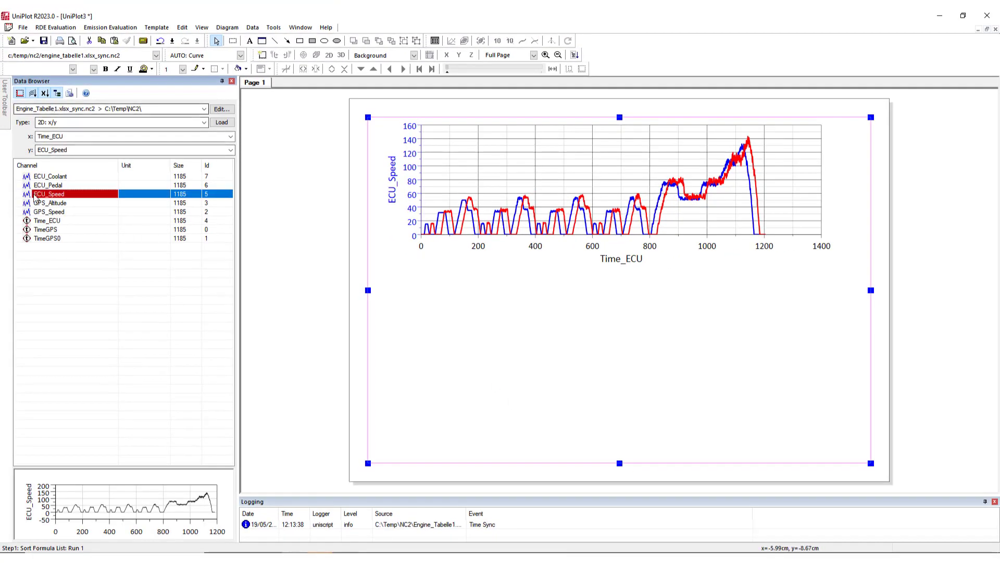
pyautogui.click(58, 239)
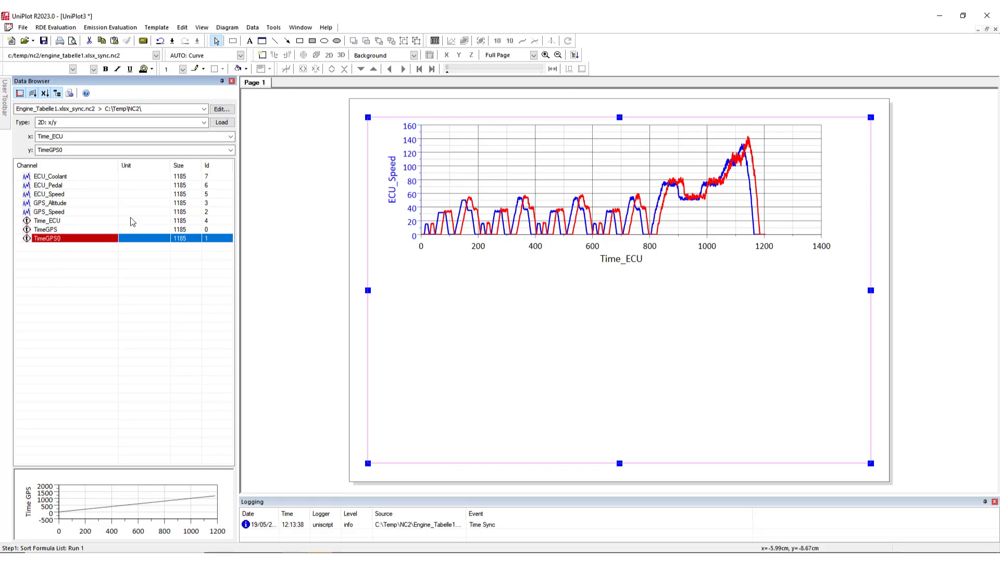
# Create a new diagram of GPS_Speed against TimeGPS0 and move it below the first.
pyautogui.click(230, 137)
pyautogui.click(229, 137)
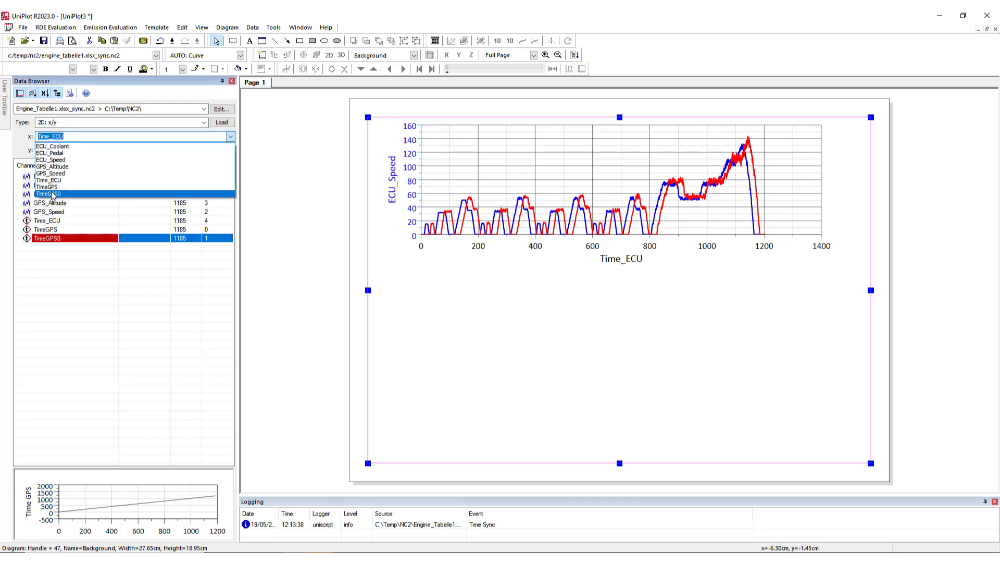
pyautogui.press('Escape')
pyautogui.press('Down')
pyautogui.press('Down')
pyautogui.click(230, 150)
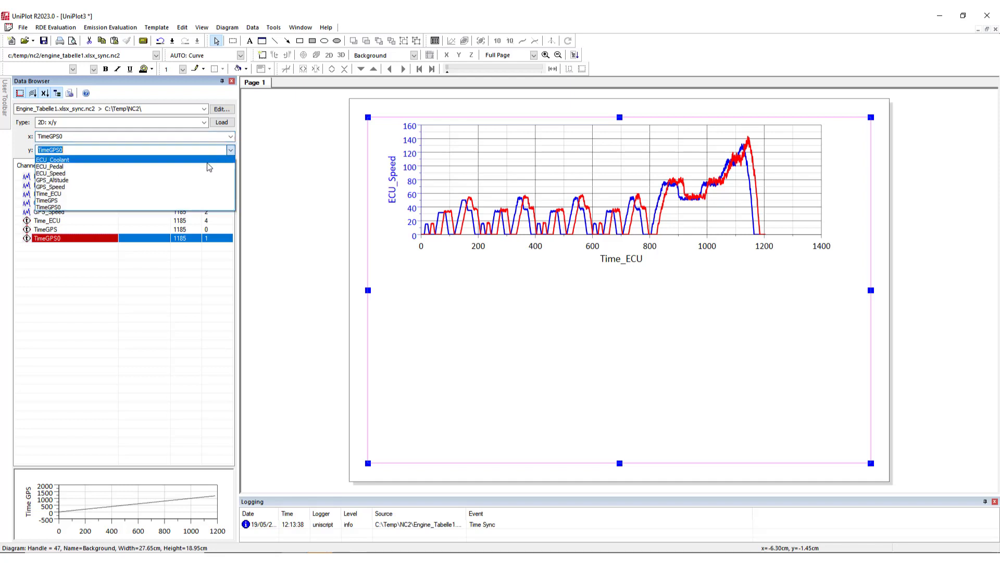
pyautogui.click(192, 187)
pyautogui.click(223, 126)
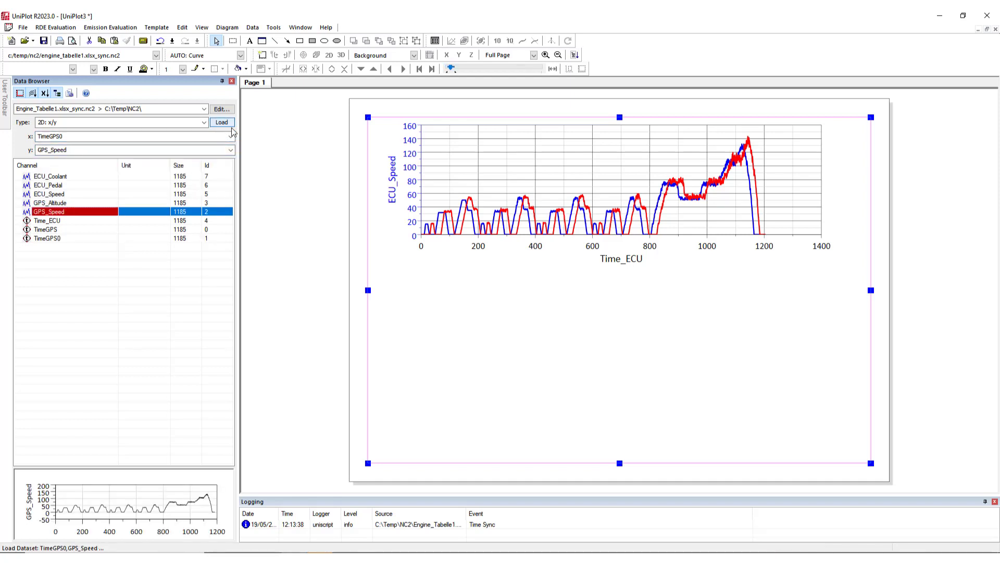
pyautogui.moveTo(622, 126); pyautogui.dragTo(621, 271)
# Add ECU_Speed against TimeGPS0 as an extra curve, keeping GPS_Speed.
pyautogui.click(74, 150)
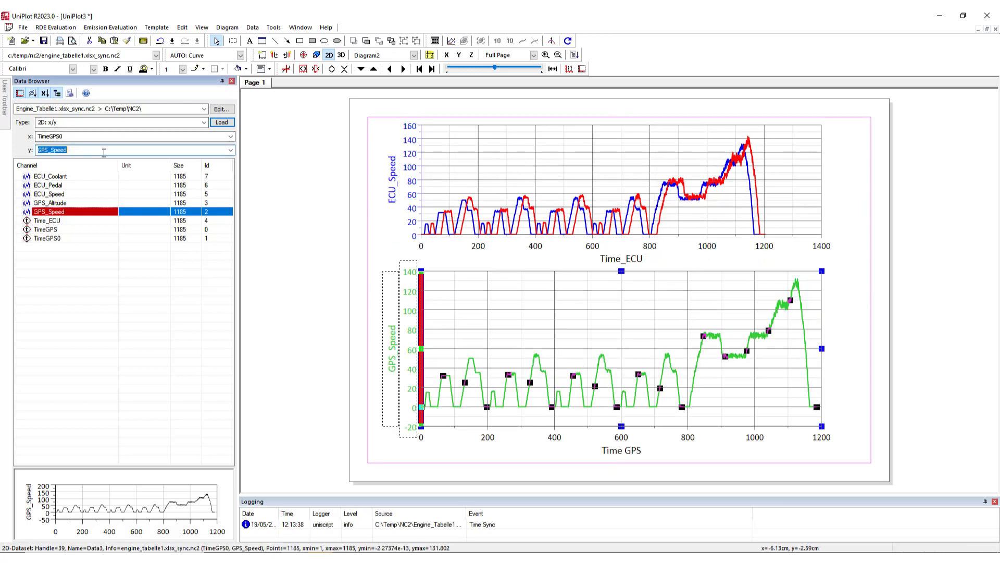
pyautogui.click(231, 151)
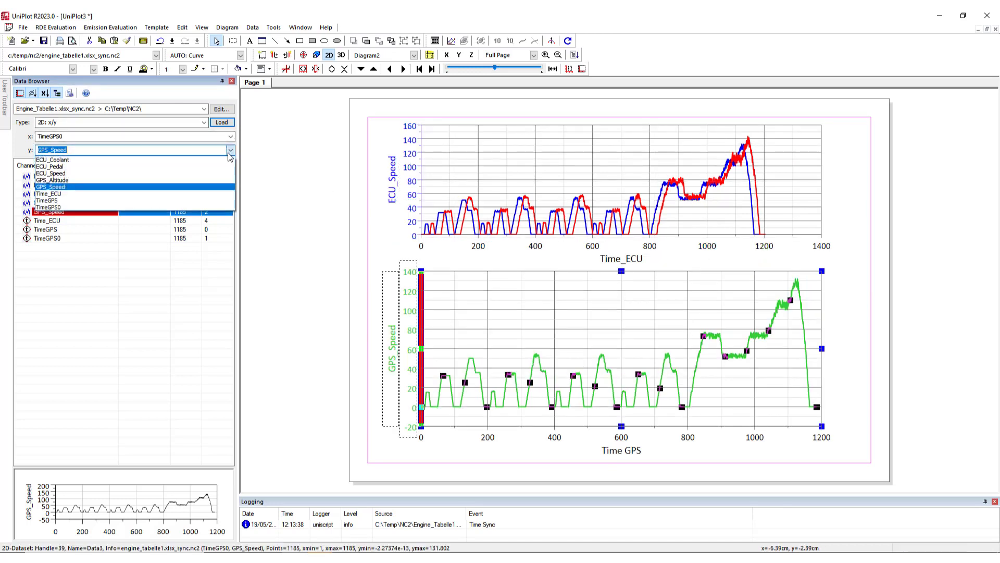
pyautogui.click(202, 173)
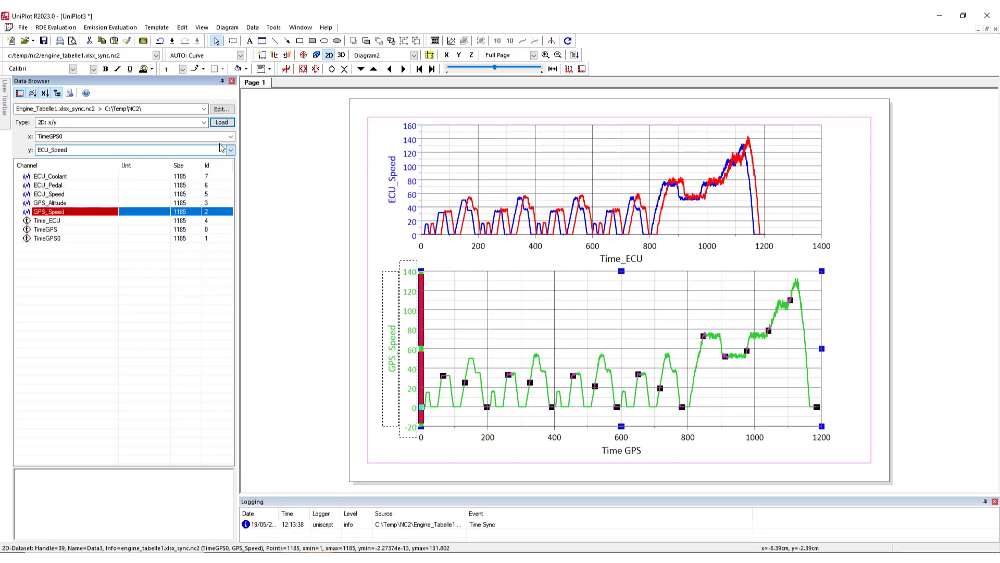
pyautogui.click(230, 124)
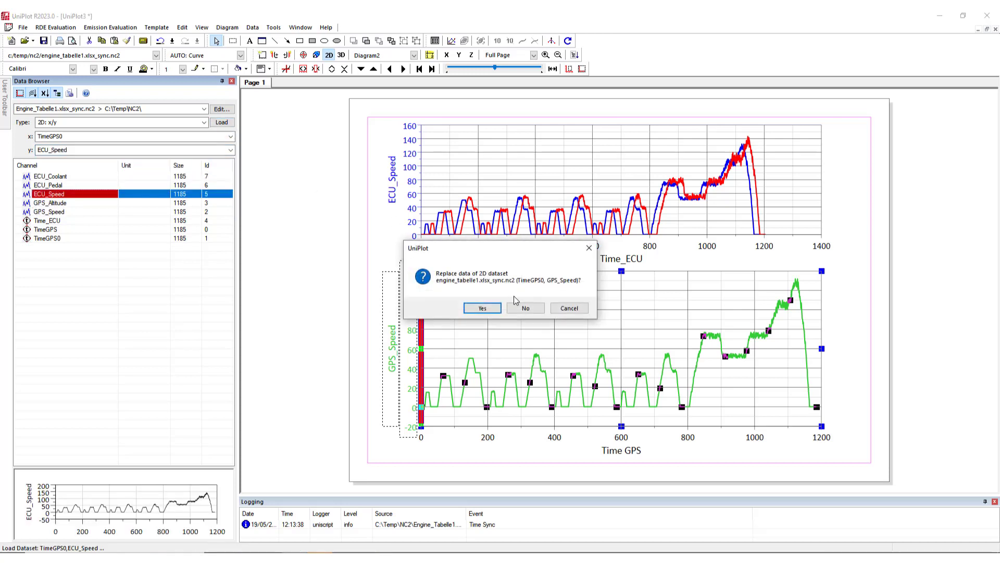
pyautogui.click(520, 309)
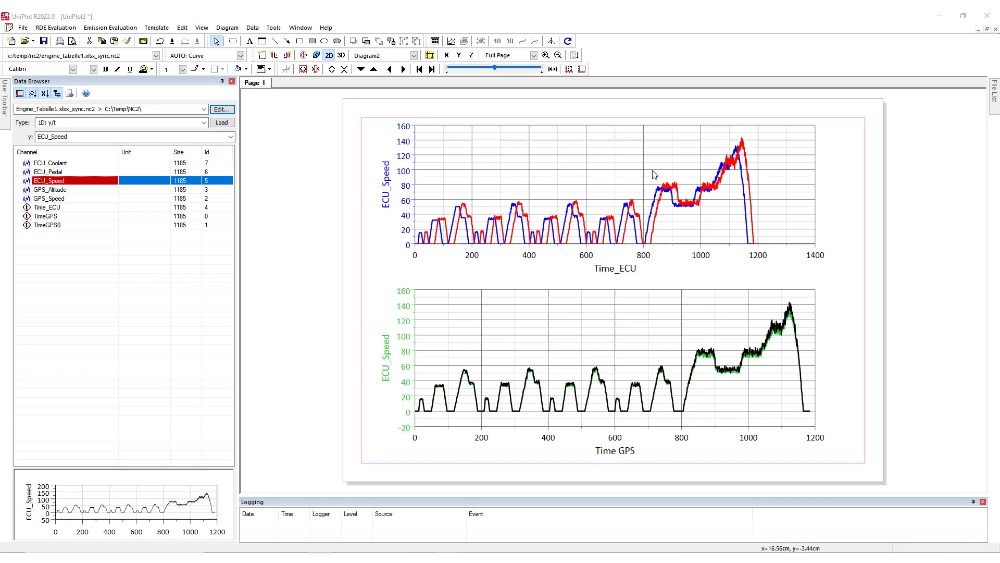
# Zoom the upper diagram to about 480–640 and place two data cursors at x = 534 and 554.
pyautogui.click(564, 210)
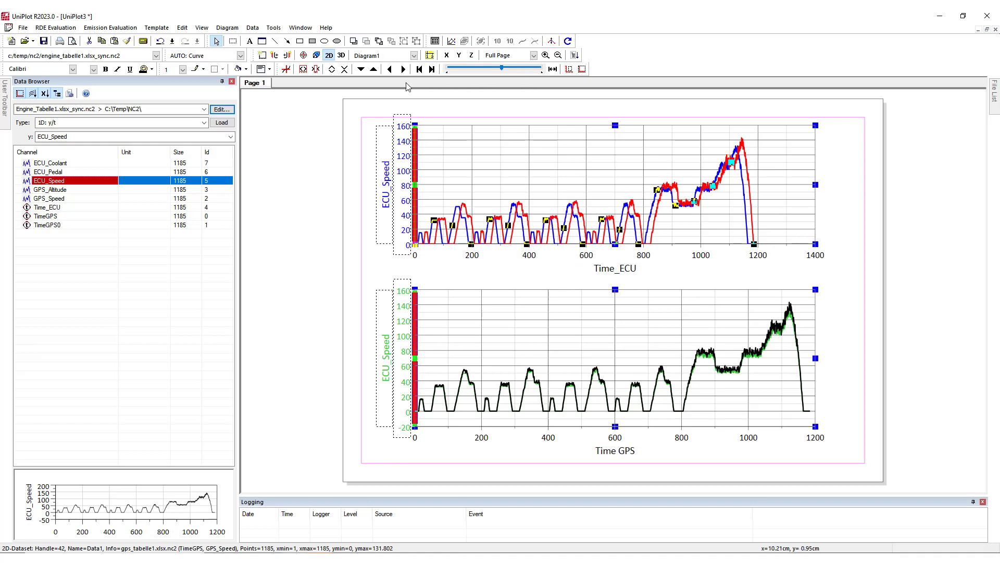
pyautogui.click(286, 69)
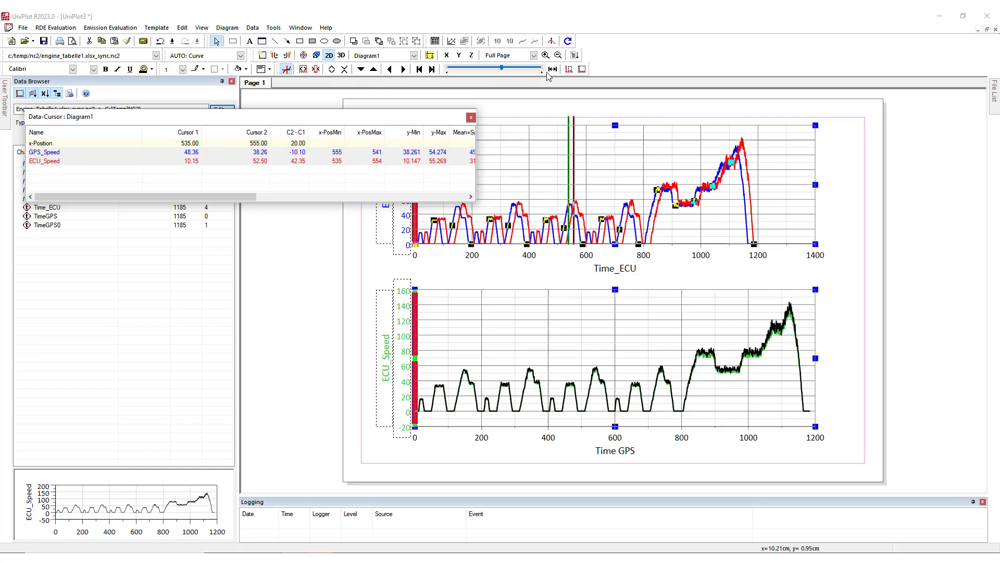
pyautogui.click(570, 69)
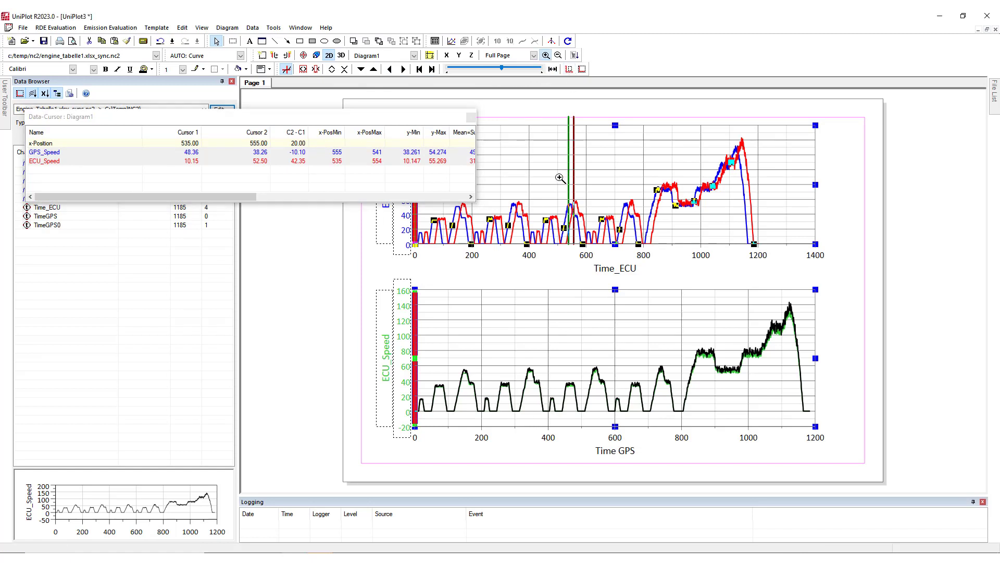
pyautogui.moveTo(557, 178); pyautogui.dragTo(594, 252)
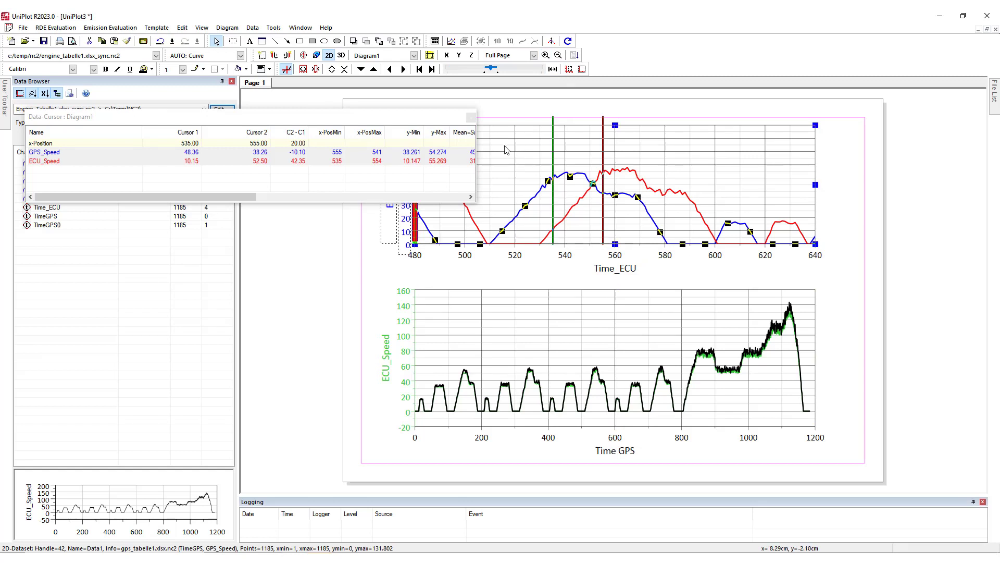
pyautogui.moveTo(552, 156); pyautogui.dragTo(600, 156)
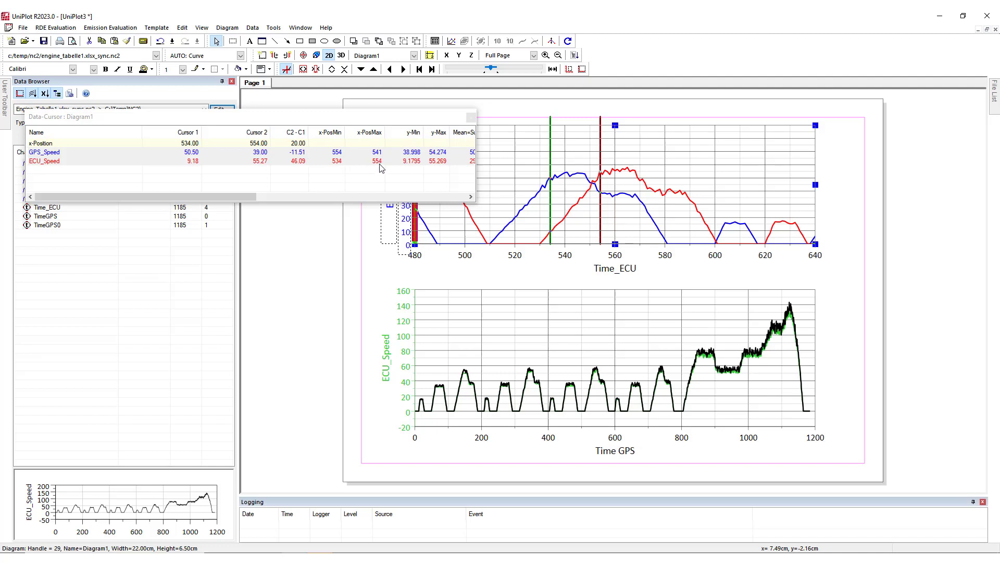
# Shift the GPS_Speed curve 20 units right via Move Datasets, applied to all datasets.
pyautogui.click(540, 188)
pyautogui.rightClick(539, 187)
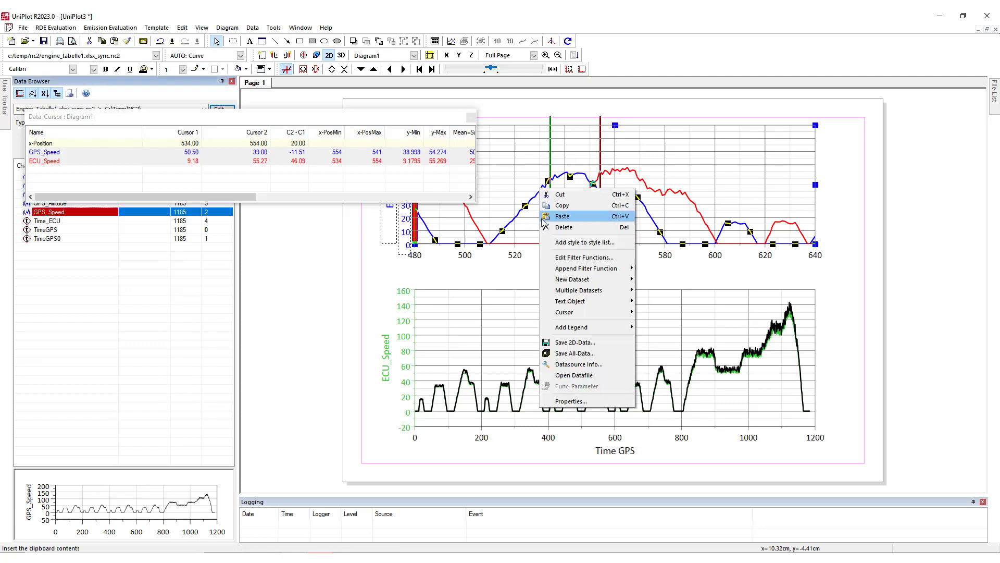
pyautogui.moveTo(563, 305)
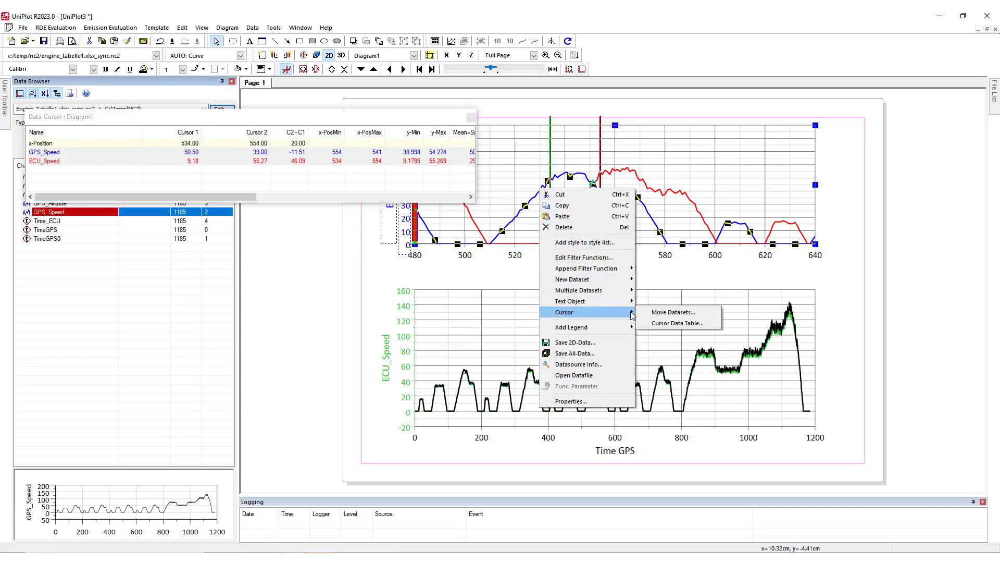
pyautogui.click(679, 315)
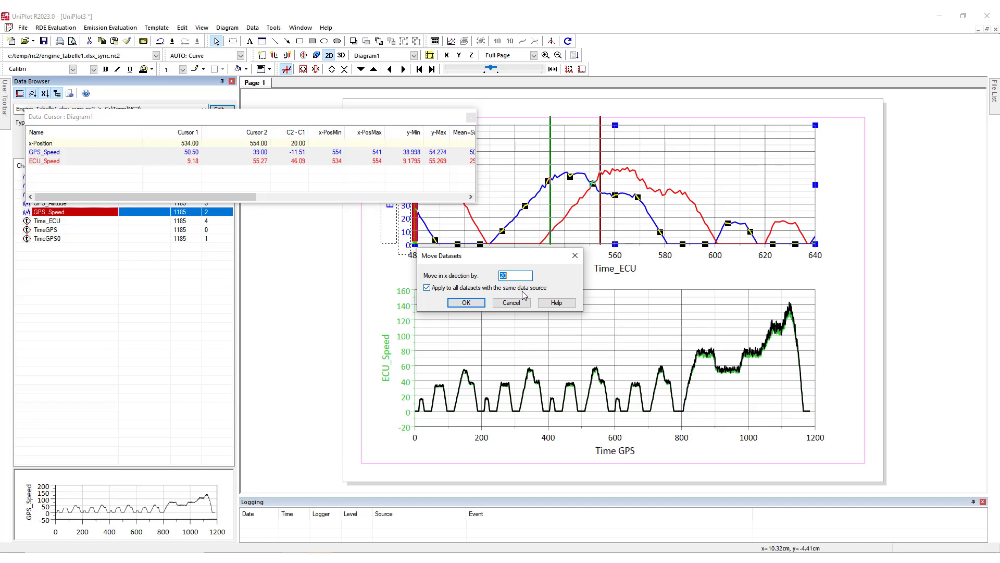
pyautogui.click(470, 291)
pyautogui.click(466, 303)
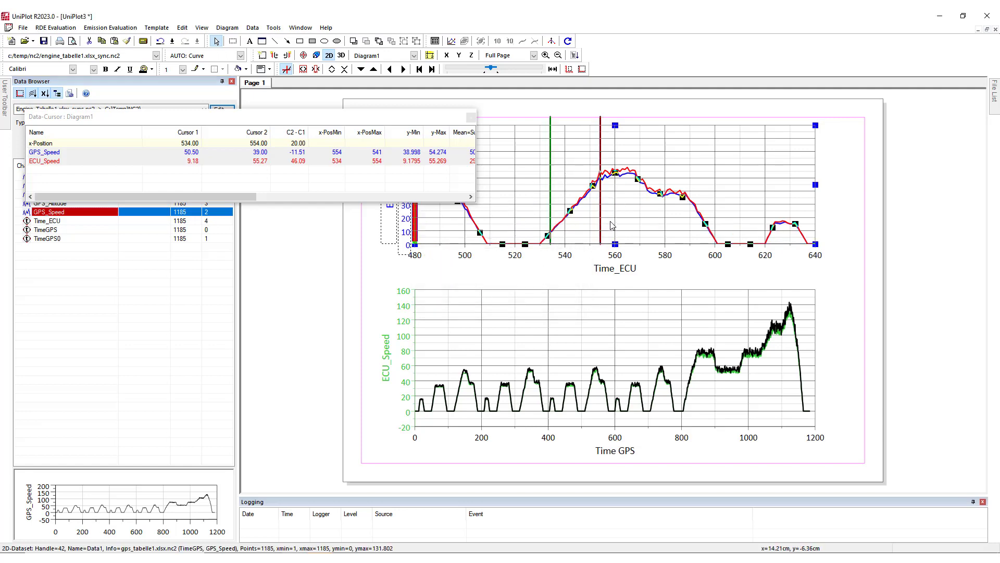
pyautogui.doubleClick(609, 189)
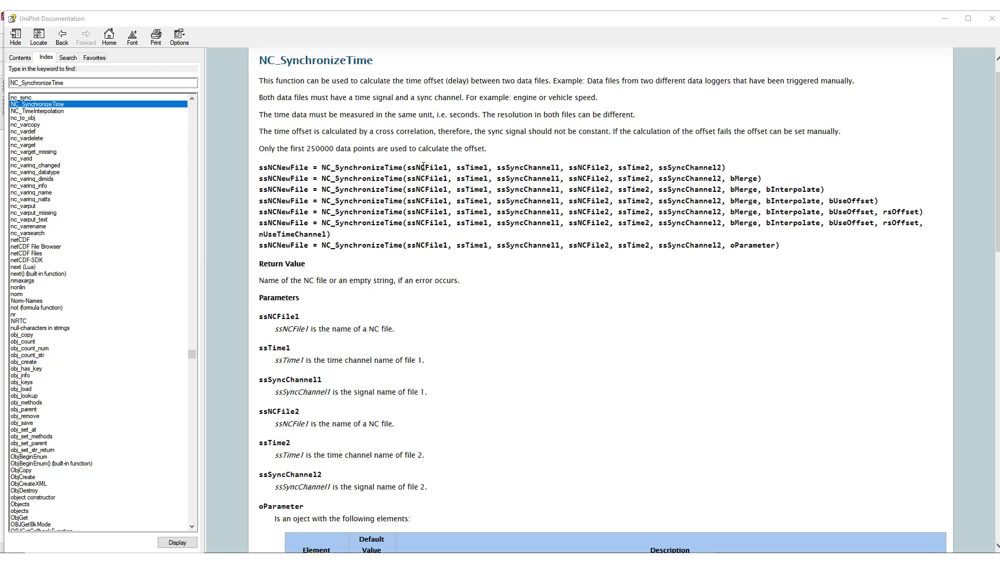
# Select 'SynchronizeTime' in the NC_SynchronizeTime help page title.
pyautogui.moveTo(374, 60); pyautogui.dragTo(261, 64)
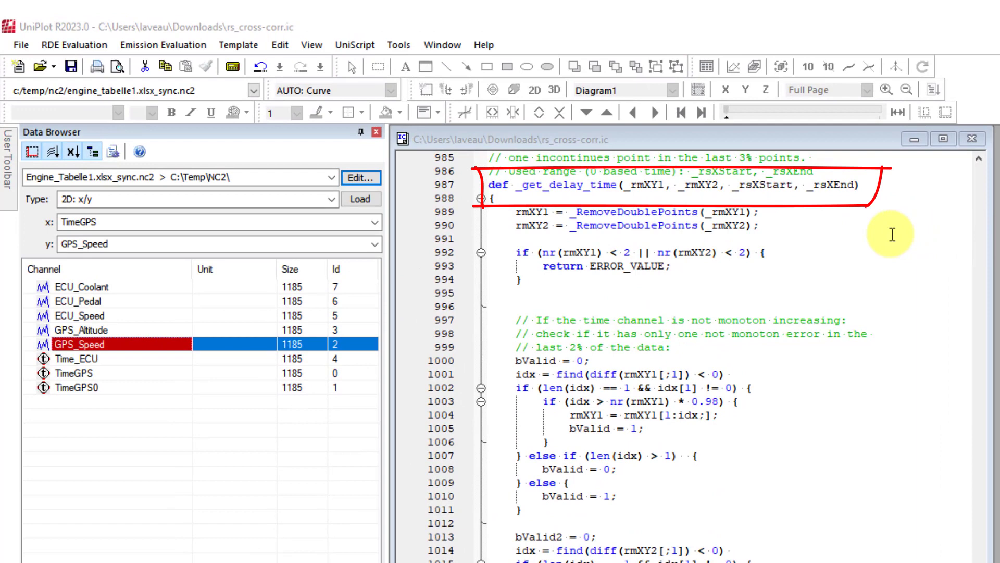
# Trace _get_delay_time from line 987 down to its cross_correlation_fft call on line 1159.
pyautogui.moveTo(523, 186); pyautogui.dragTo(596, 189)
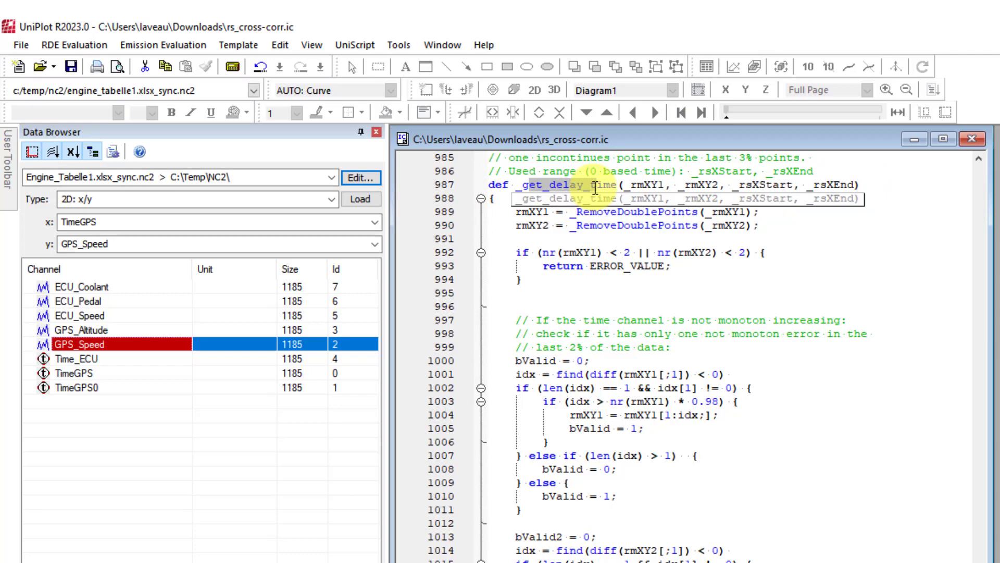
pyautogui.scroll(-20, 564, 349)
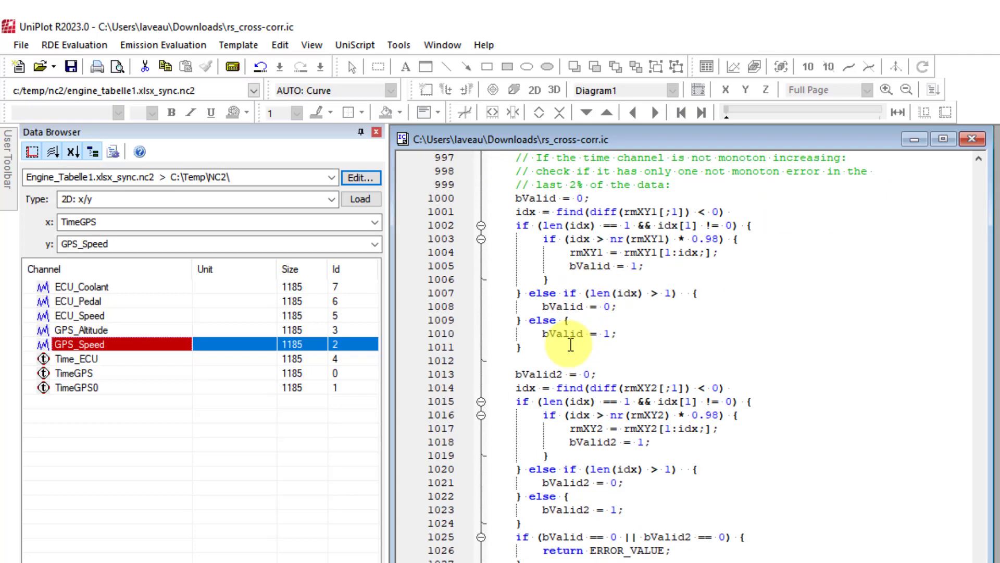
pyautogui.scroll(-17, 565, 350)
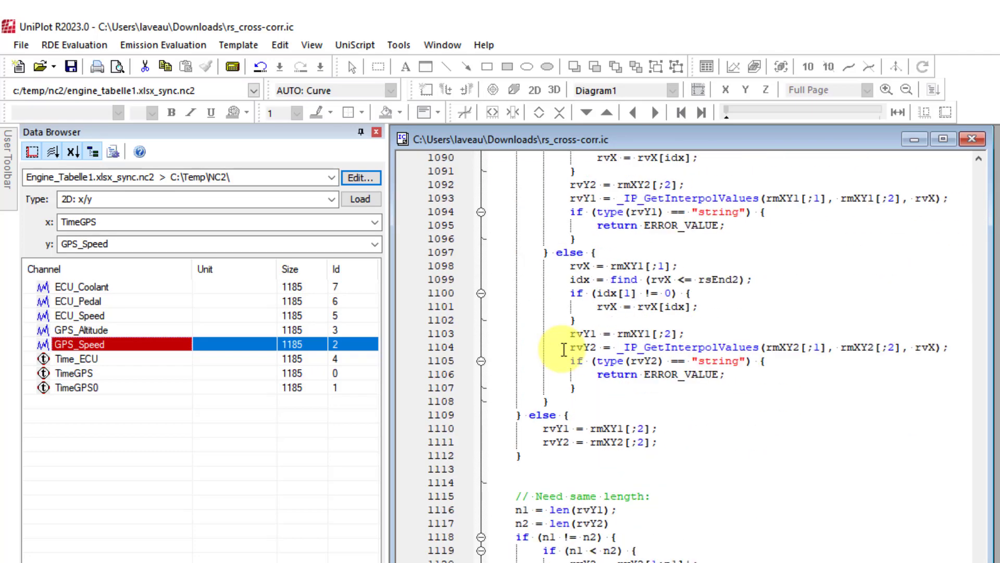
pyautogui.scroll(-10, 564, 349)
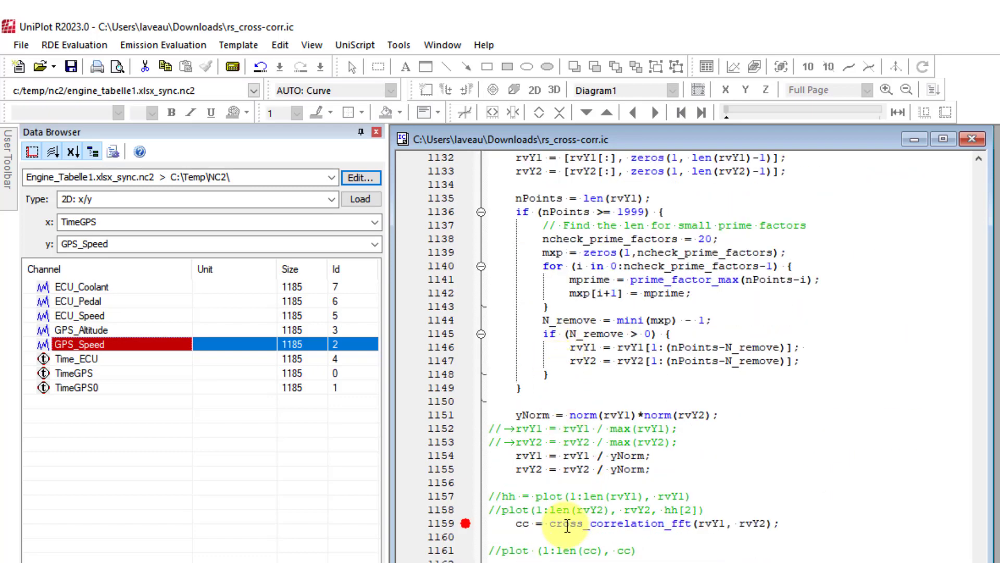
pyautogui.moveTo(604, 524); pyautogui.dragTo(694, 525)
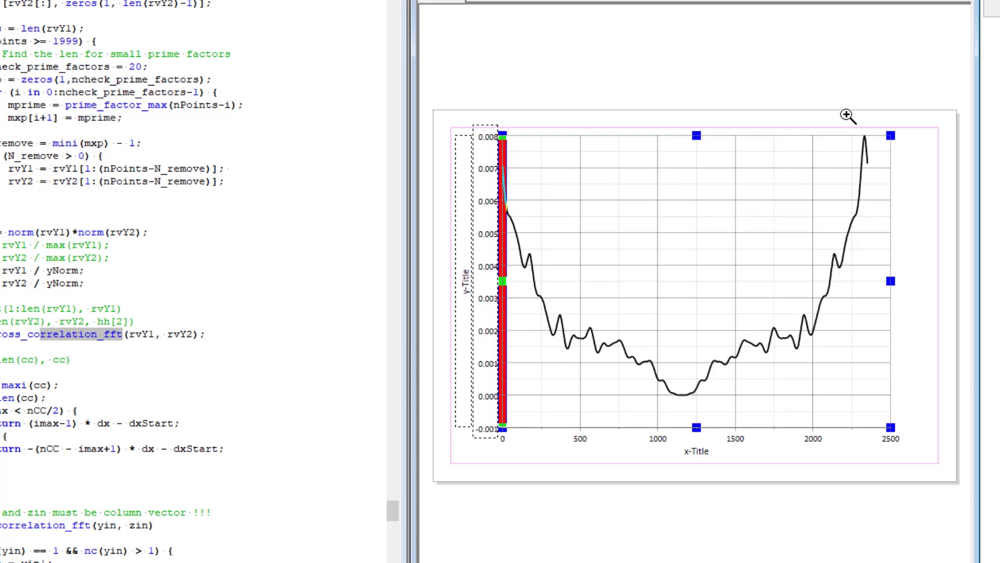
# Zoom into the cross-correlation peak at the curve's right end, leaving dataset properties unchanged.
pyautogui.moveTo(846, 112); pyautogui.dragTo(886, 448)
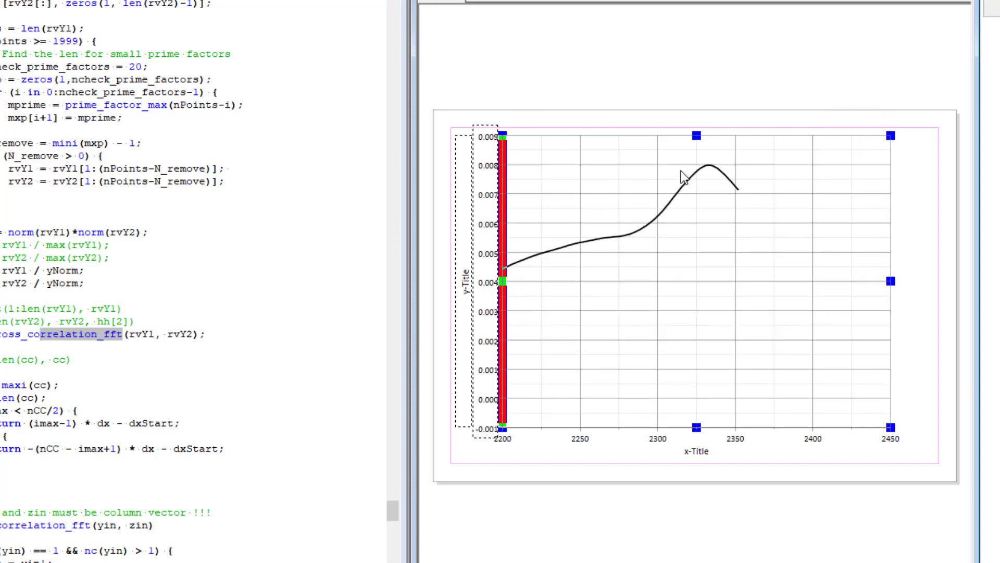
pyautogui.doubleClick(695, 174)
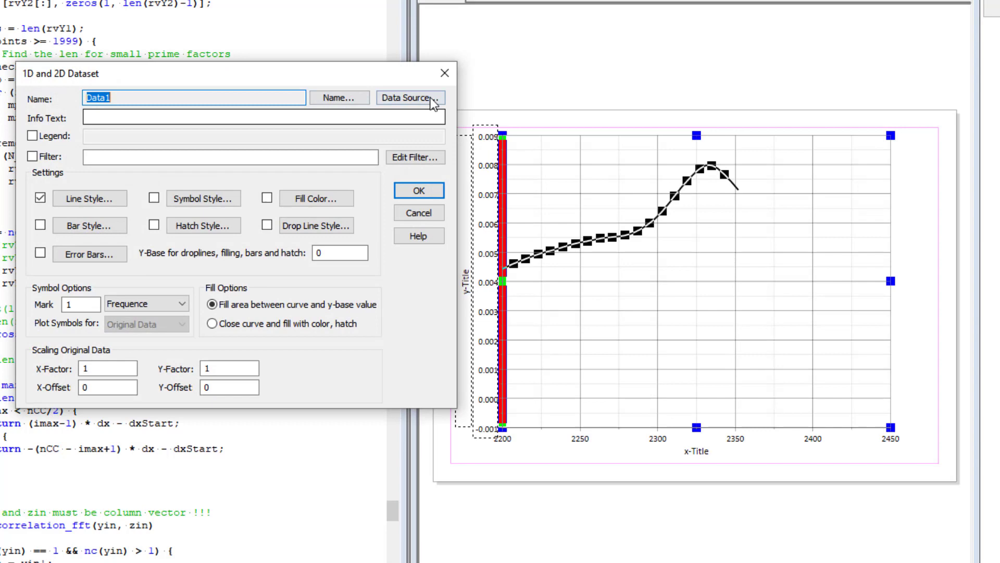
pyautogui.press('Escape')
# Place data cursors at x = 2331 and 2351 on the peak, measuring a distance of 20.
pyautogui.moveTo(608, 205); pyautogui.dragTo(736, 193)
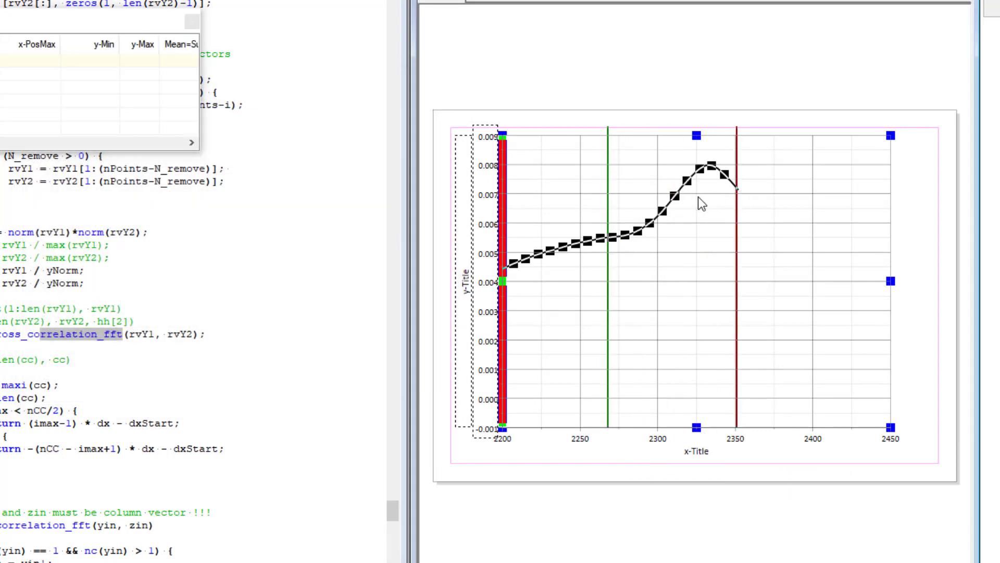
pyautogui.moveTo(607, 205); pyautogui.dragTo(719, 222)
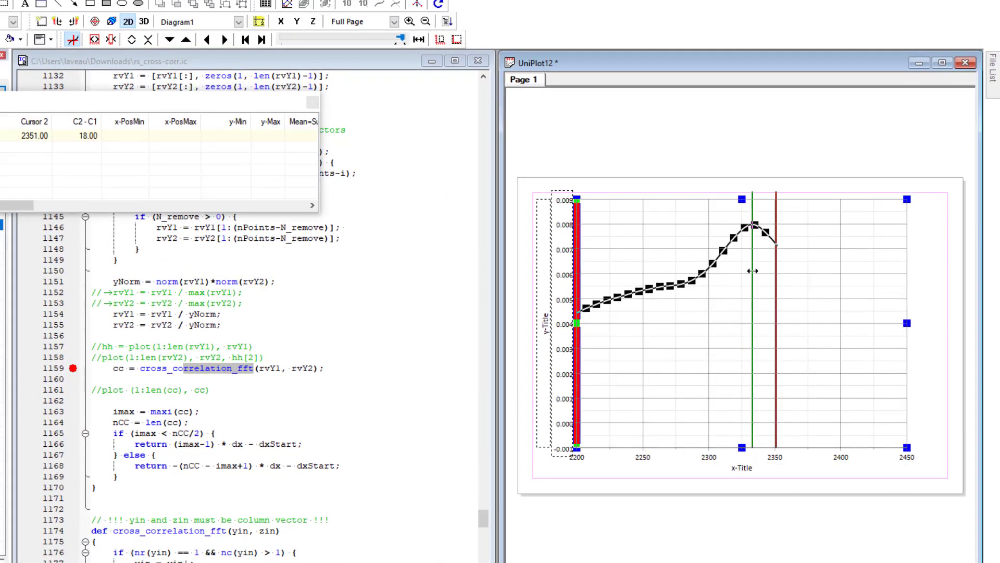
pyautogui.moveTo(753, 270); pyautogui.dragTo(750, 271)
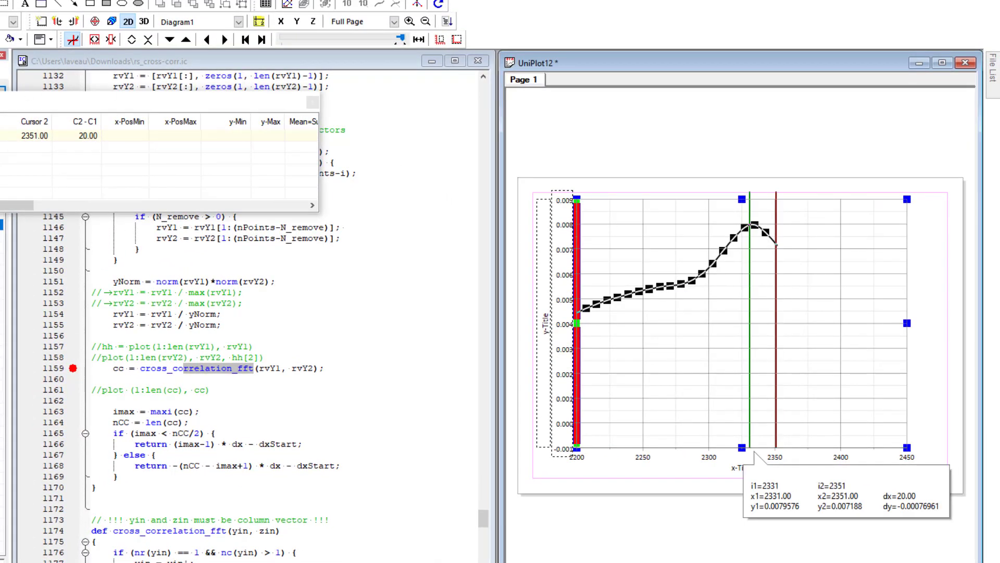